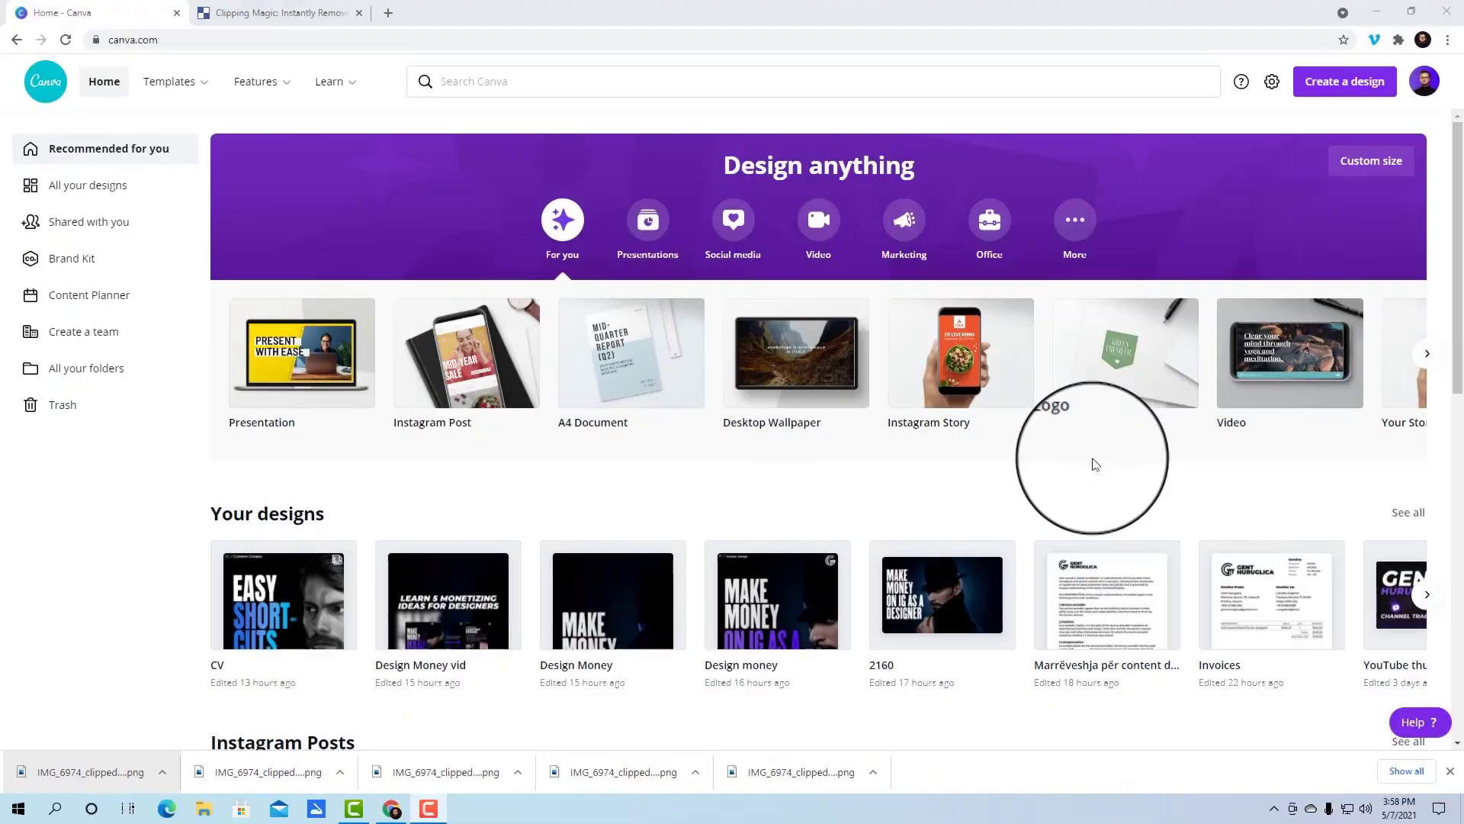
- Start a new Instagram post and stretch a gradient square from the 'square' element search to fill the page
left_click(1317, 78)
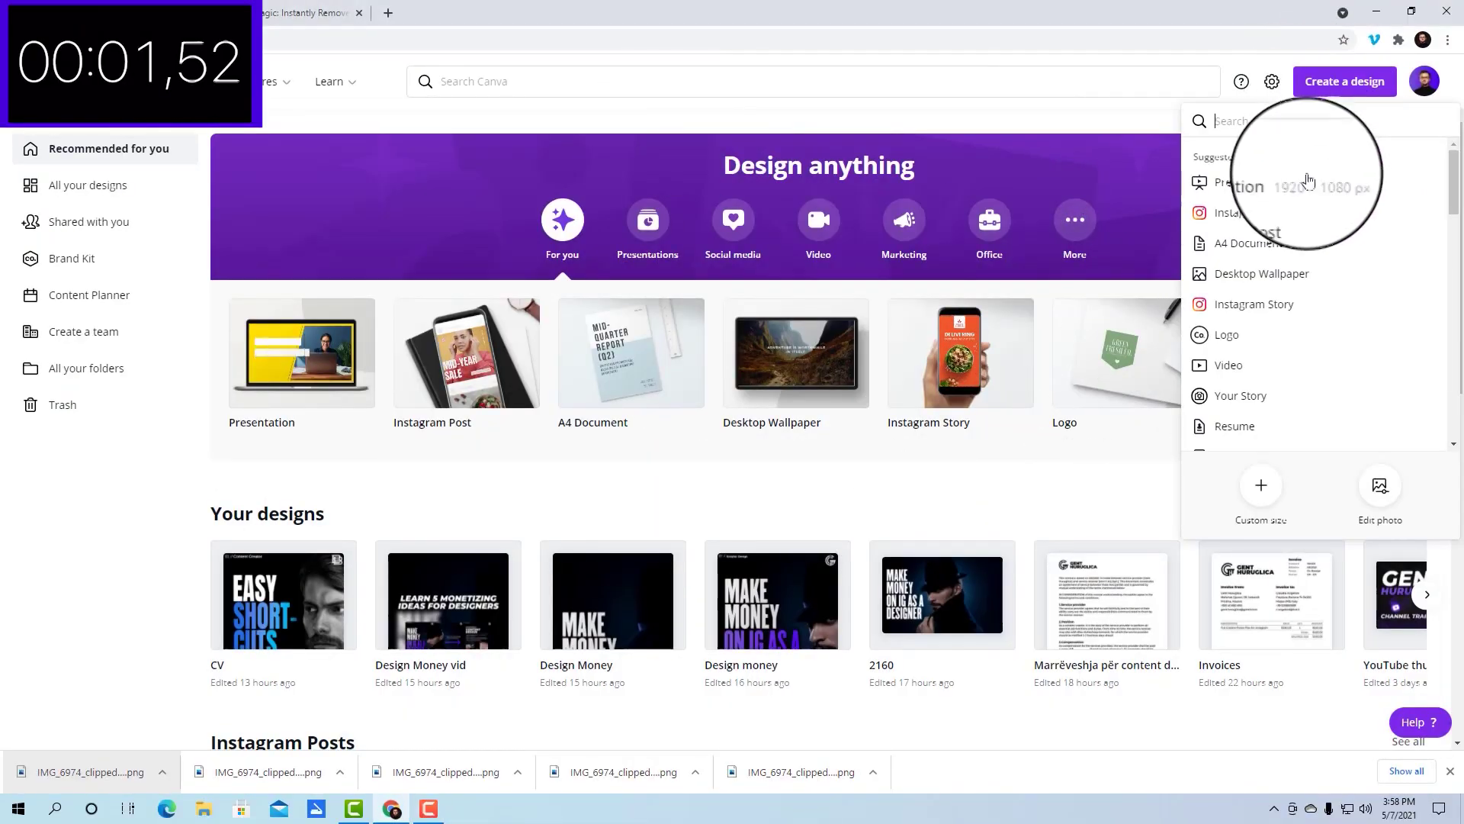
left_click(1239, 212)
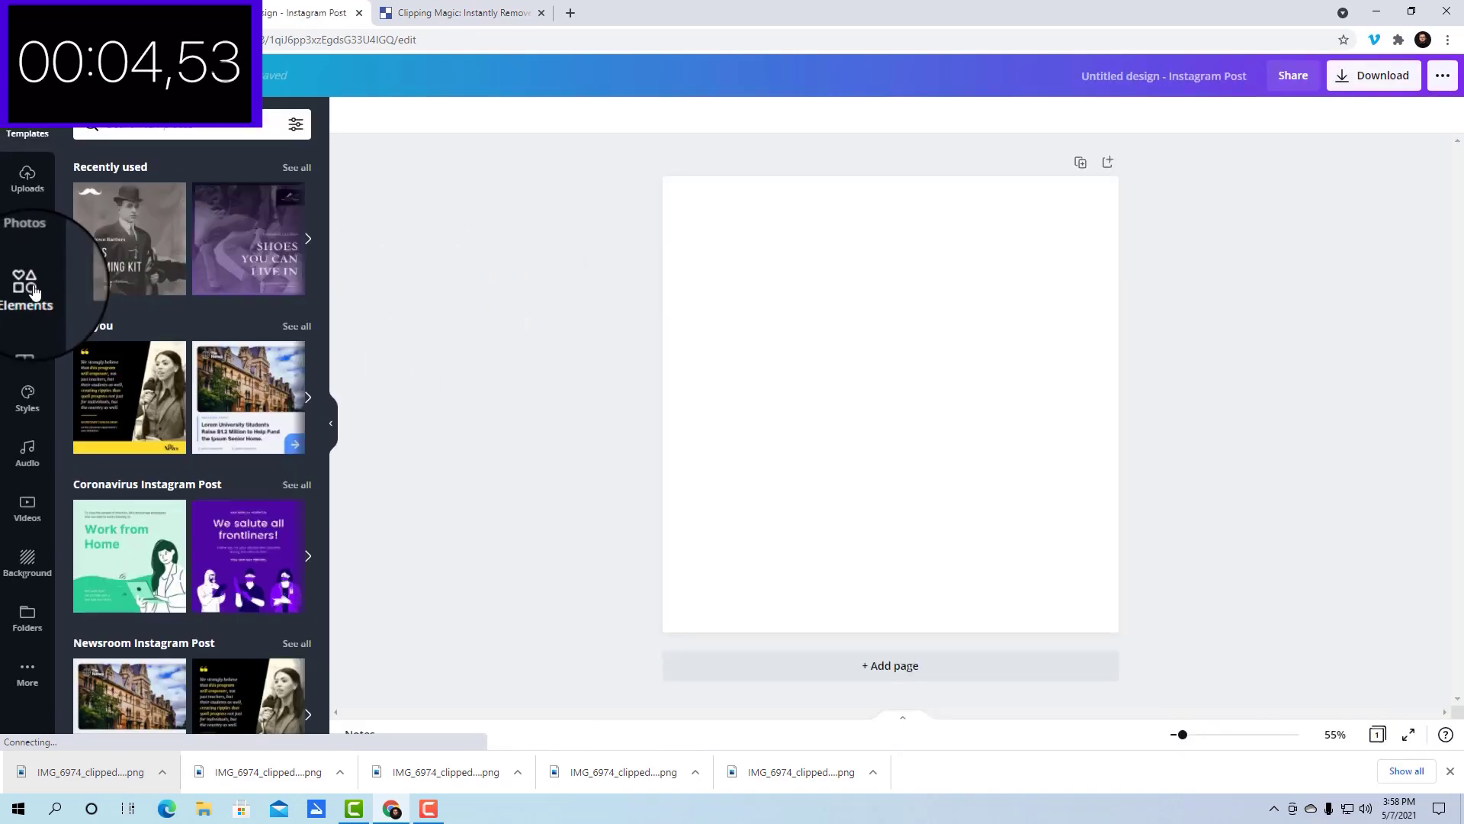
left_click(27, 288)
left_click(166, 132)
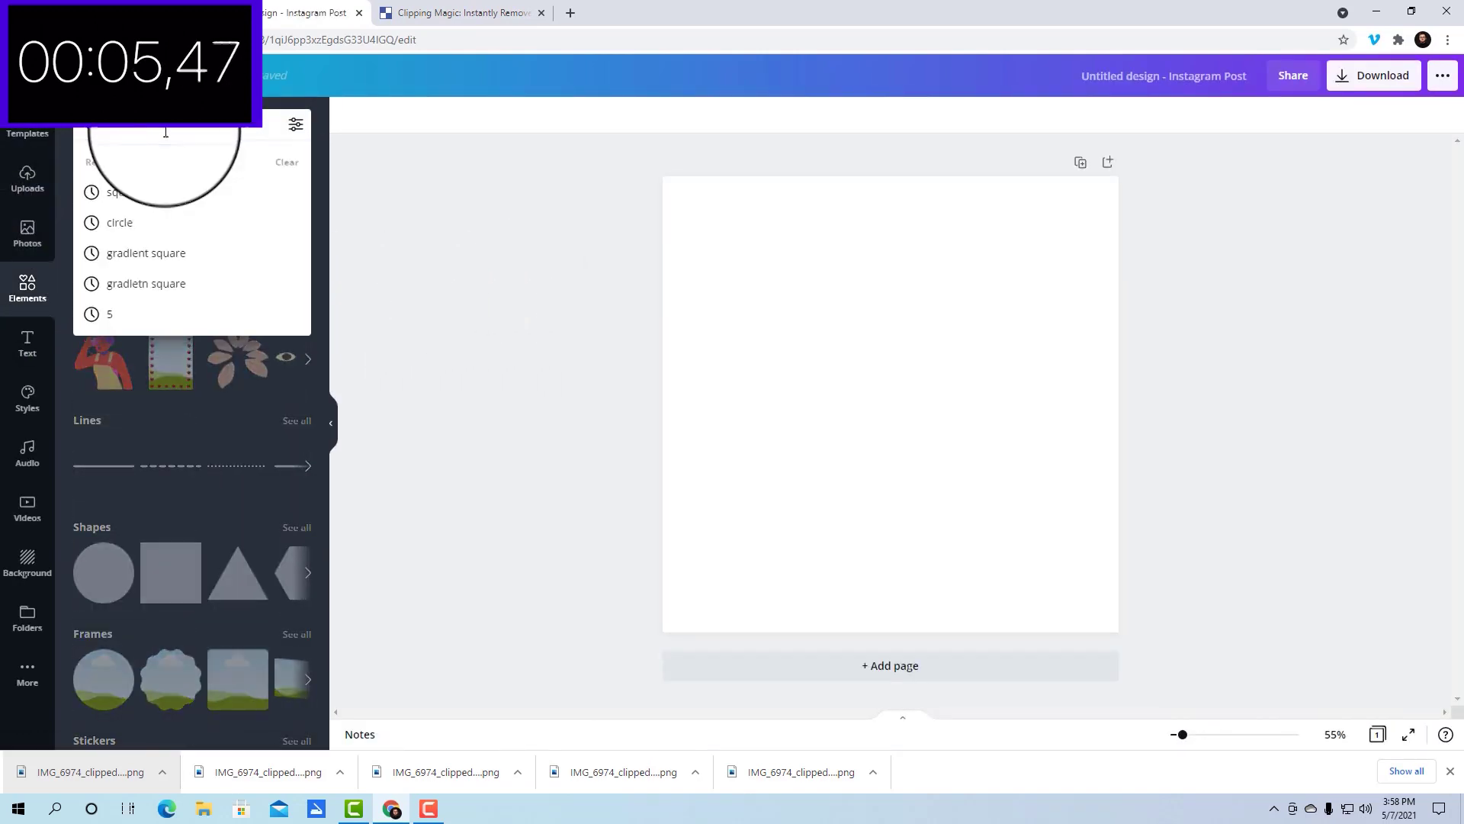
type("square")
key("Return")
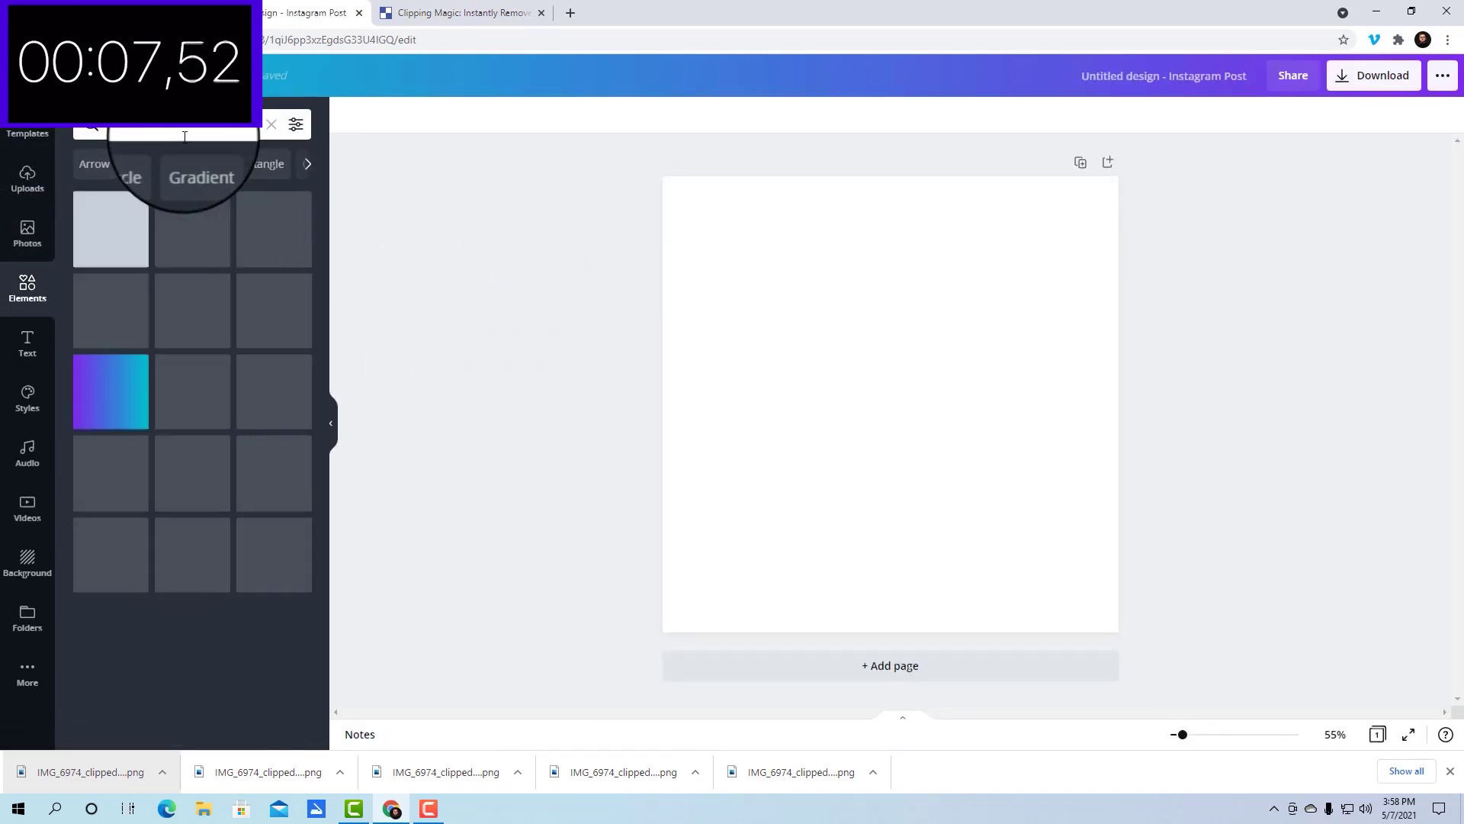
left_click(99, 385)
left_click_drag(851, 416, 722, 265)
left_click_drag(841, 355, 1128, 608)
- Recolour the gradient's two ends to a brand purple and a dark violet
left_click(372, 115)
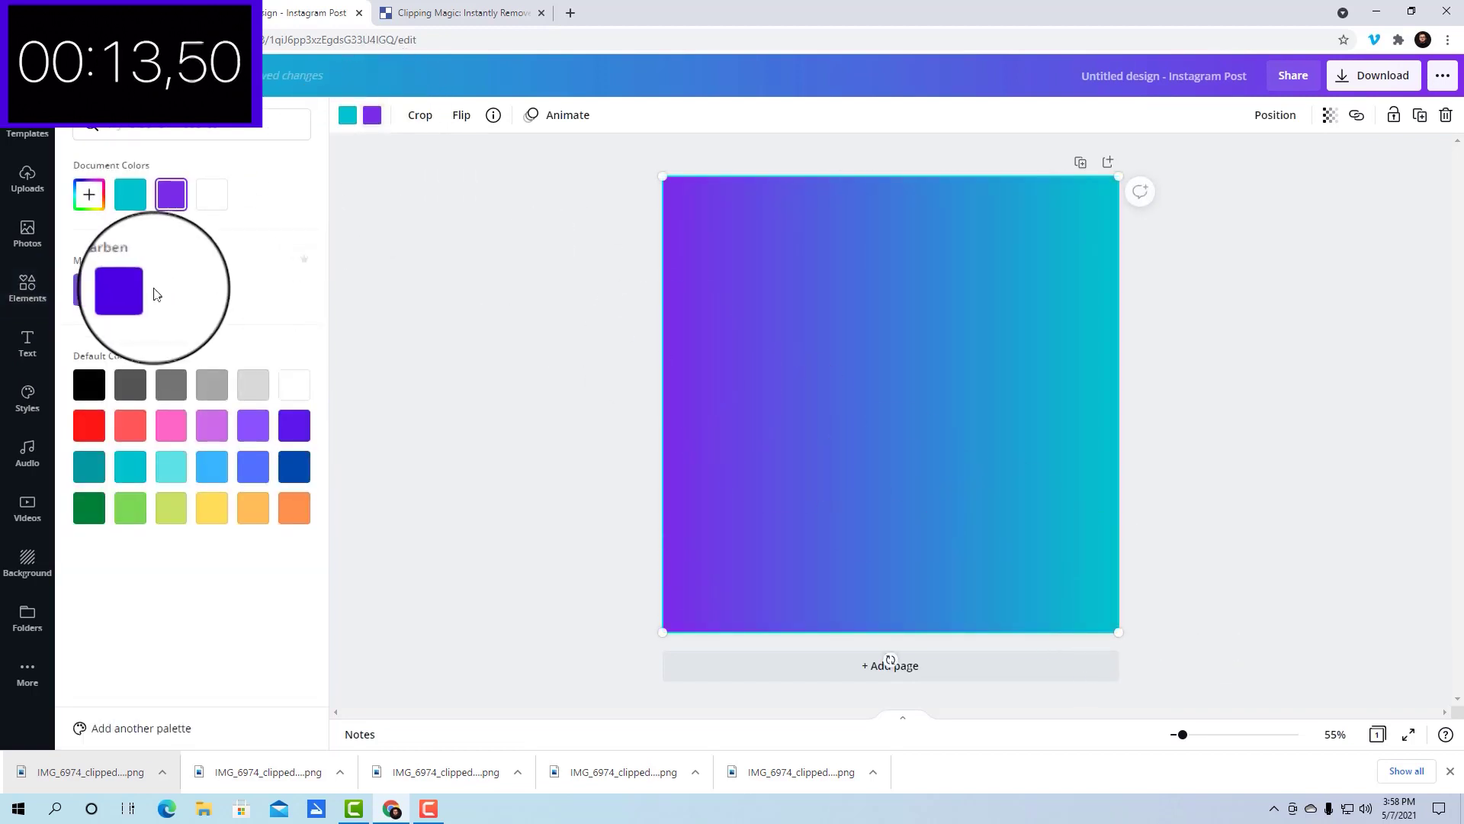
left_click(89, 290)
left_click(348, 114)
left_click(131, 291)
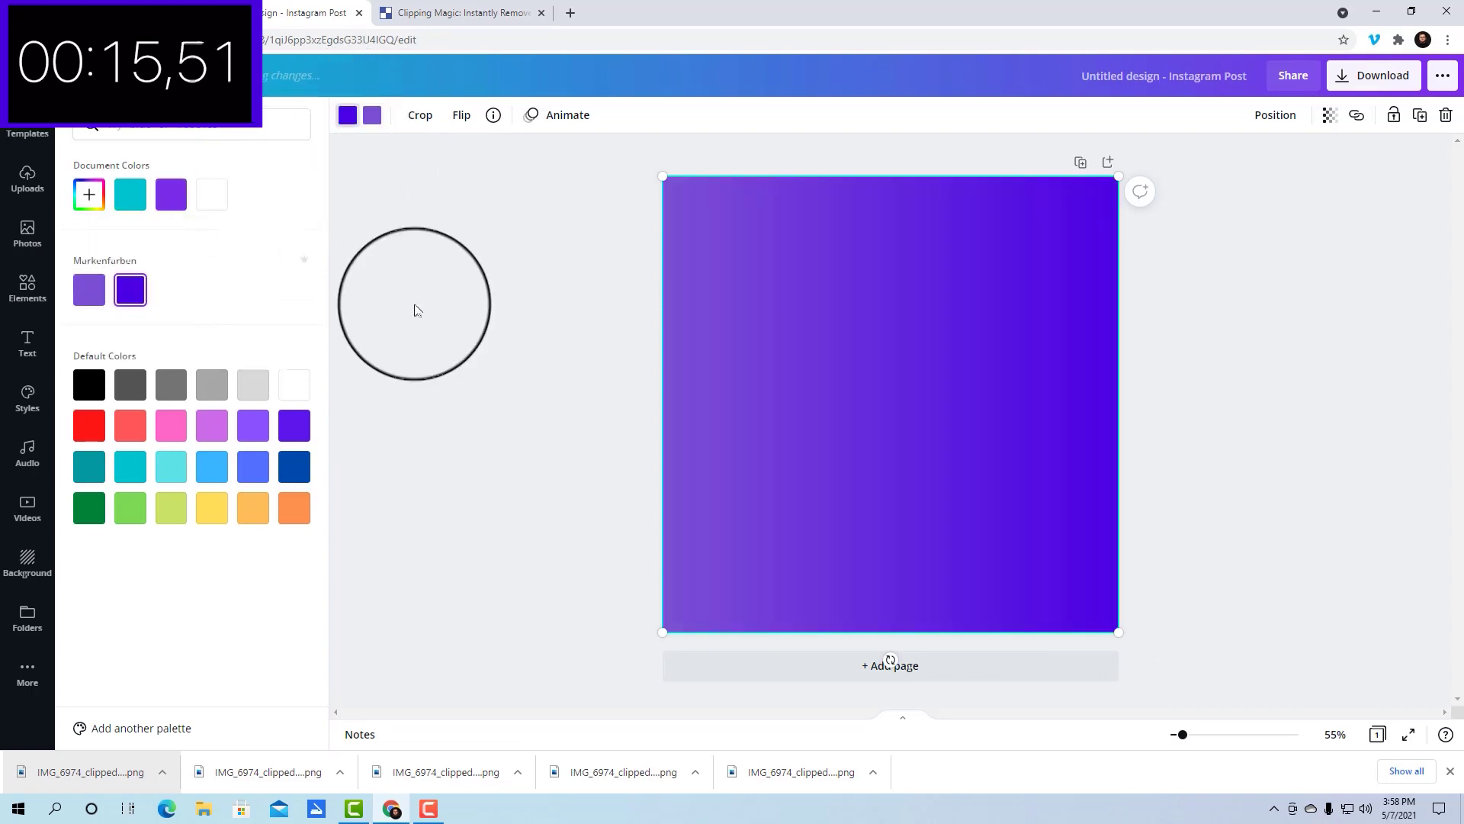
left_click(723, 275)
- Remove the portrait's background in Clipping Magic, download the PNG cutout, and upload it to Canva
left_click(453, 15)
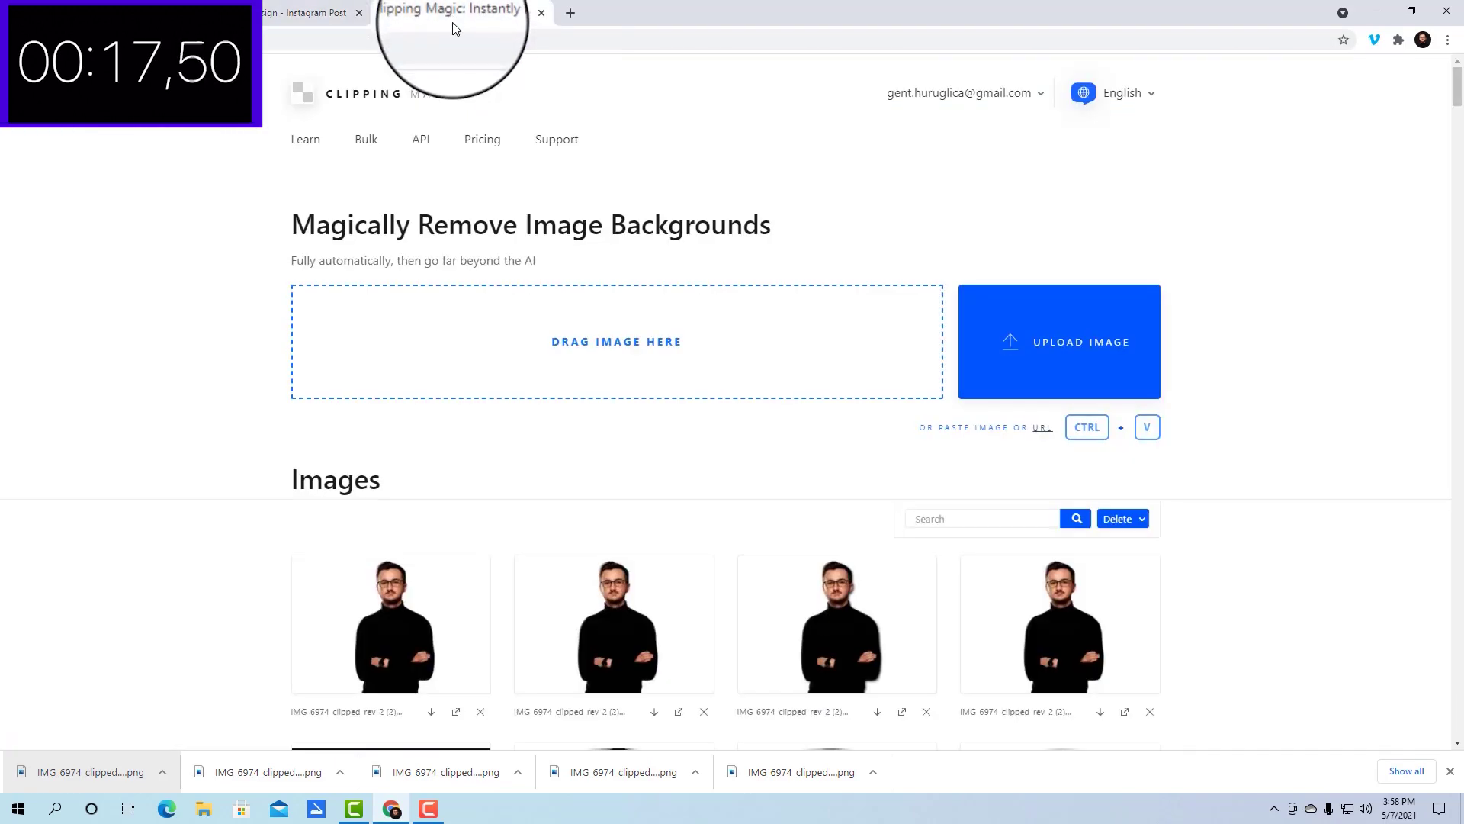
left_click_drag(793, 772, 744, 343)
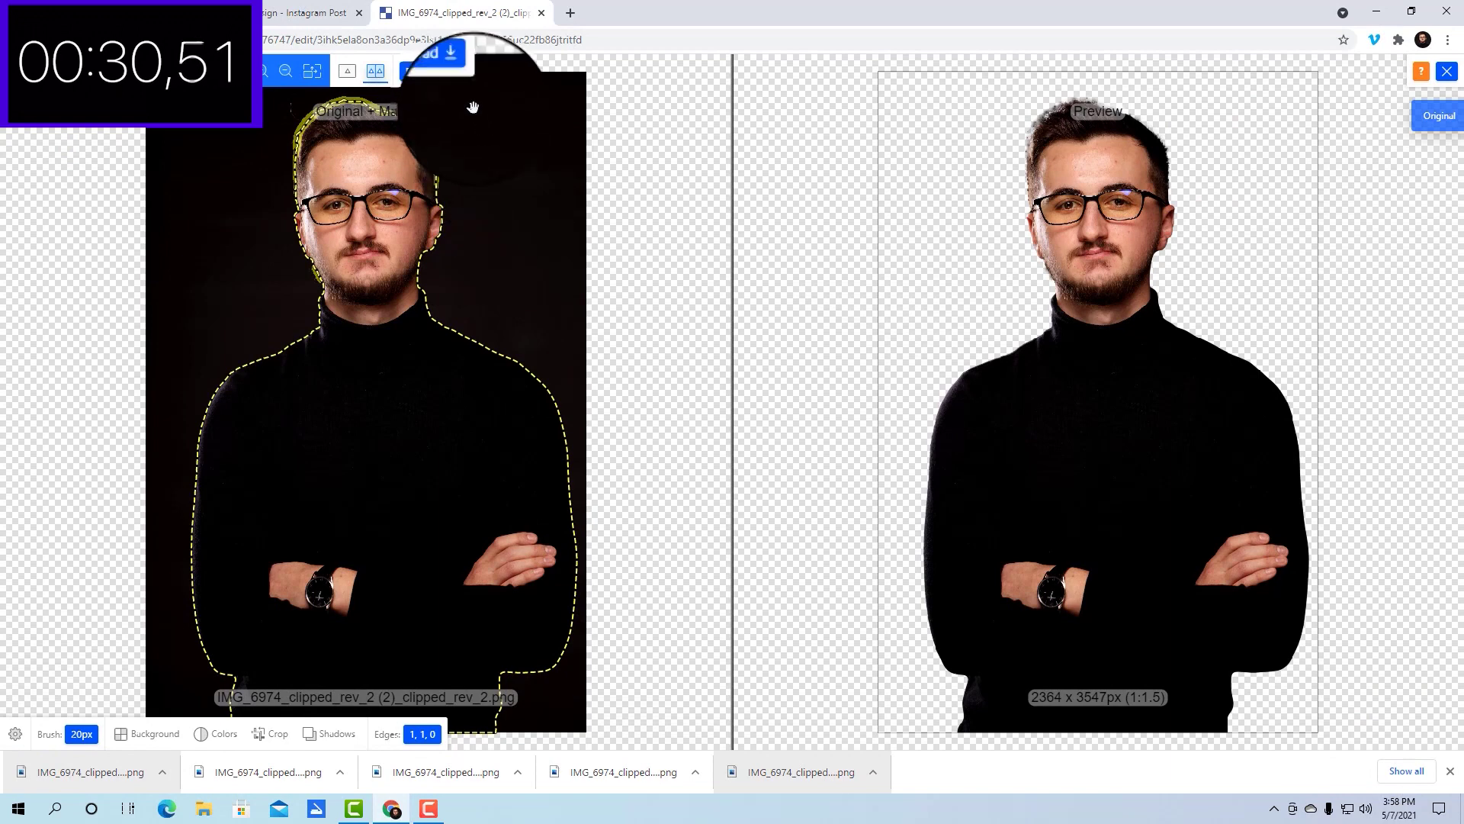
left_click(449, 76)
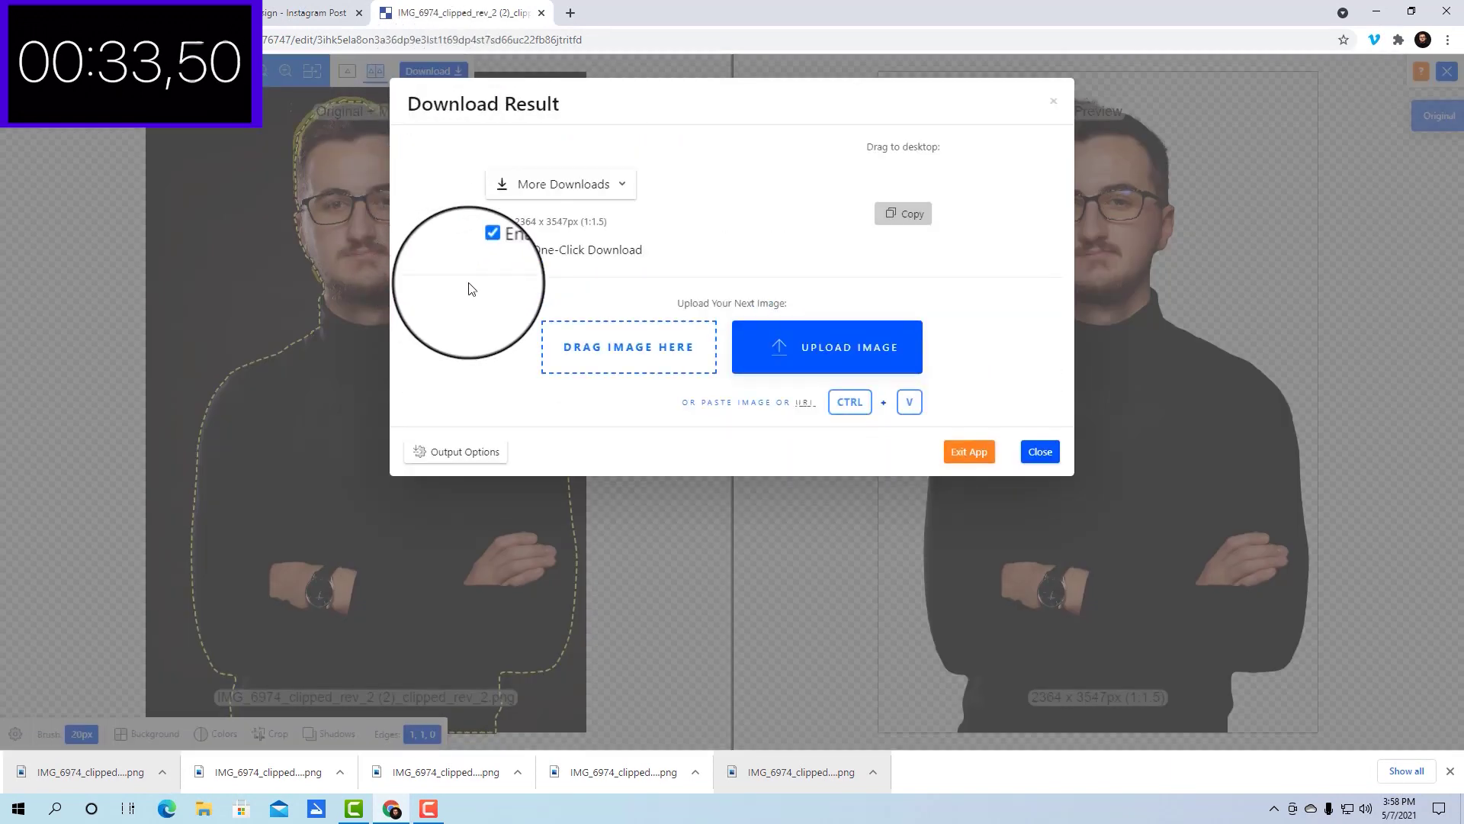
left_click(264, 13)
left_click_drag(79, 722, 198, 358)
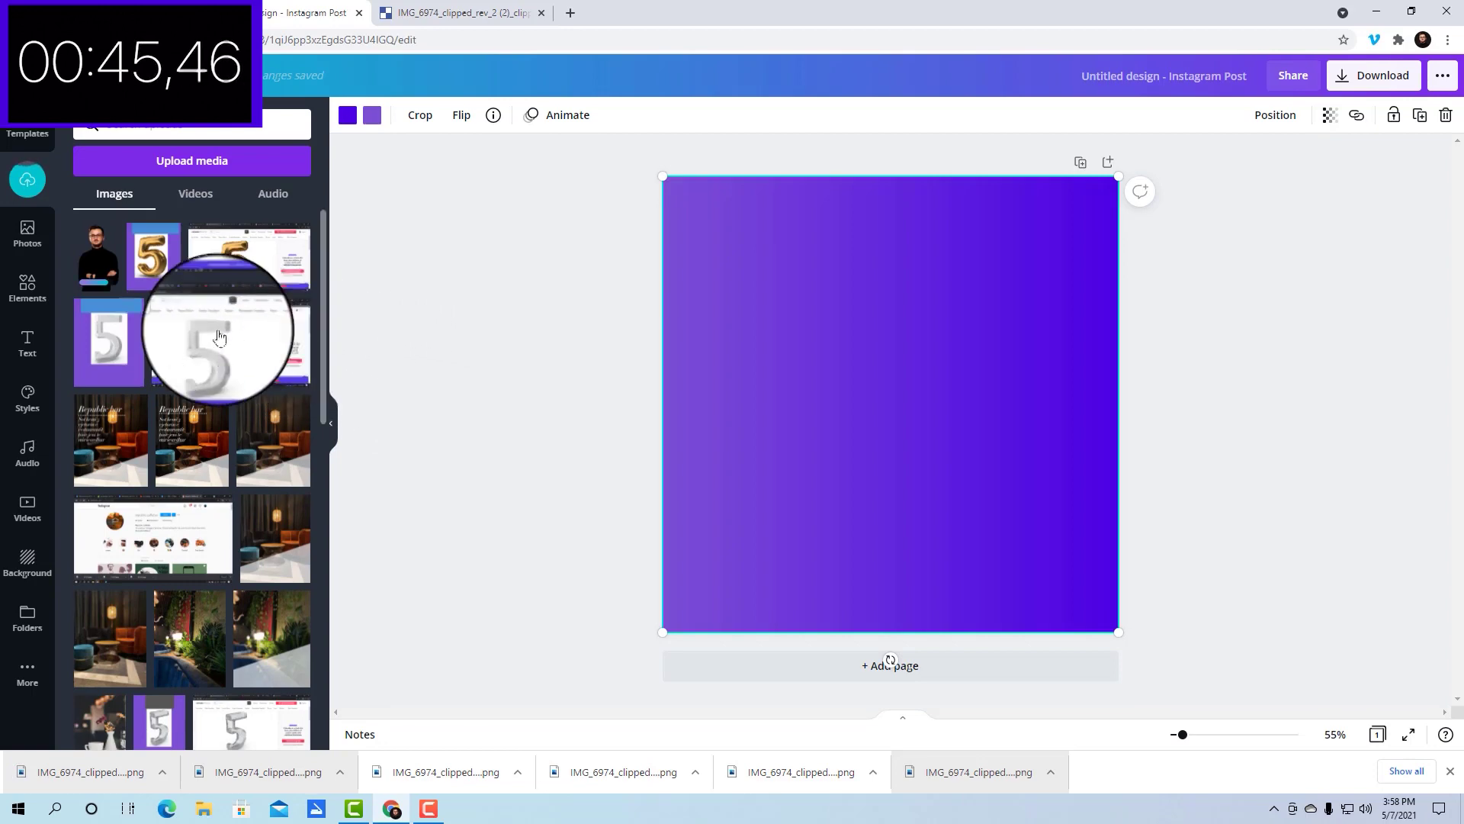
- Add the cutout portrait to the purple post, enlarge it, and centre it on the page
left_click(102, 256)
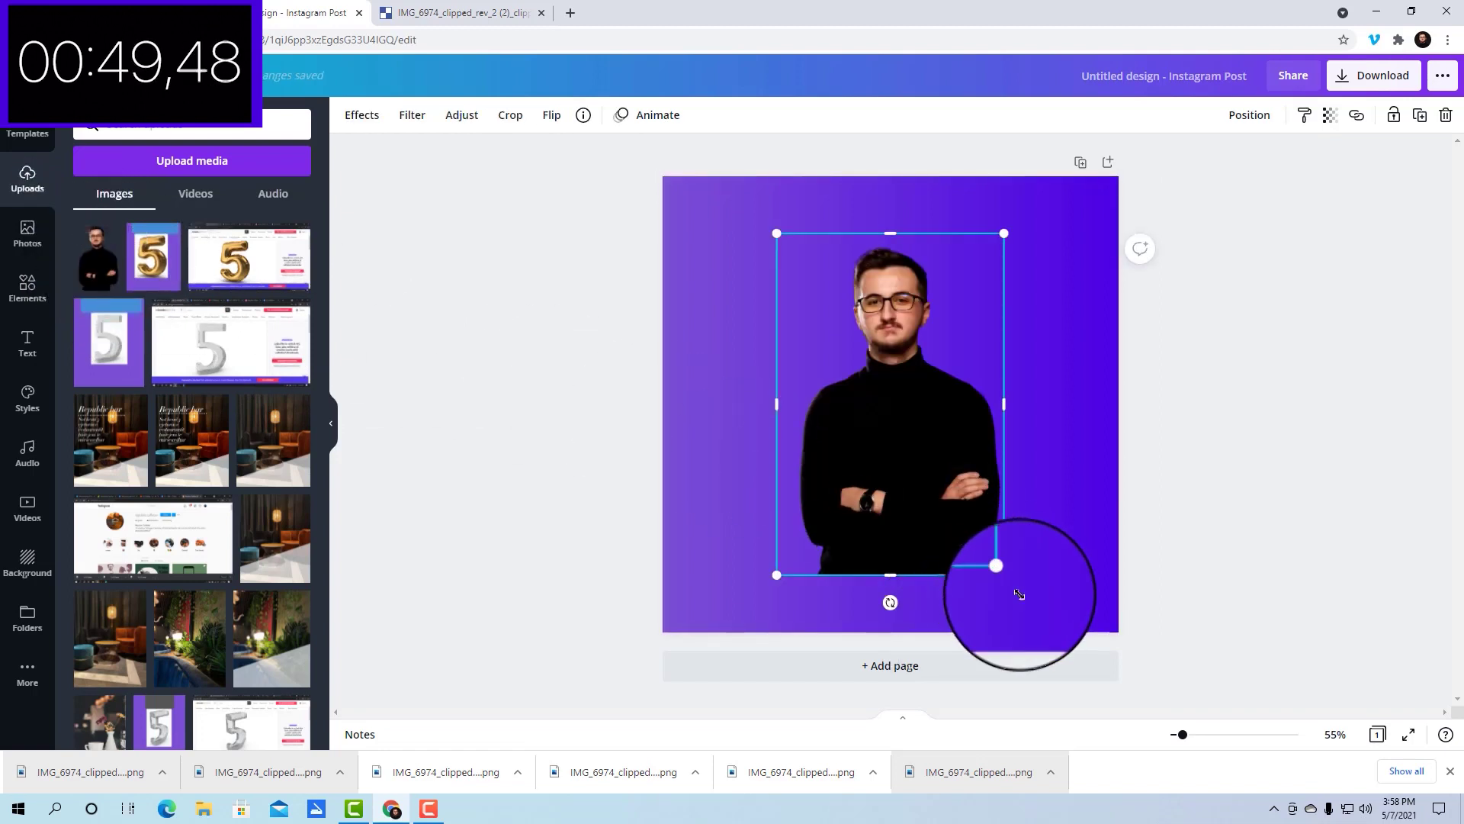
left_click_drag(1019, 594, 1297, 790)
left_click_drag(958, 530, 892, 482)
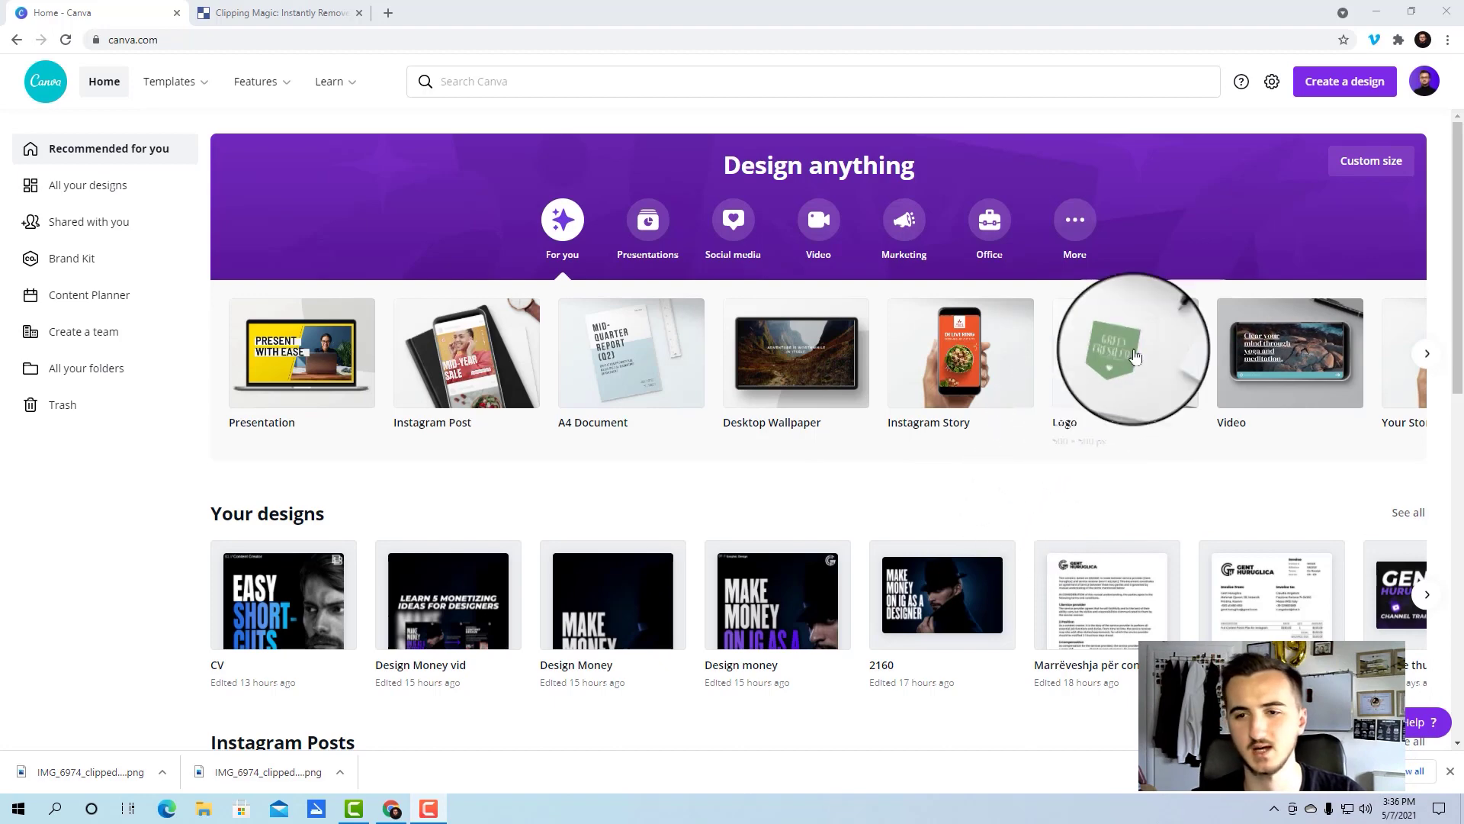
- Create a new blank Instagram Post design and bring up the Elements library
left_click(1335, 93)
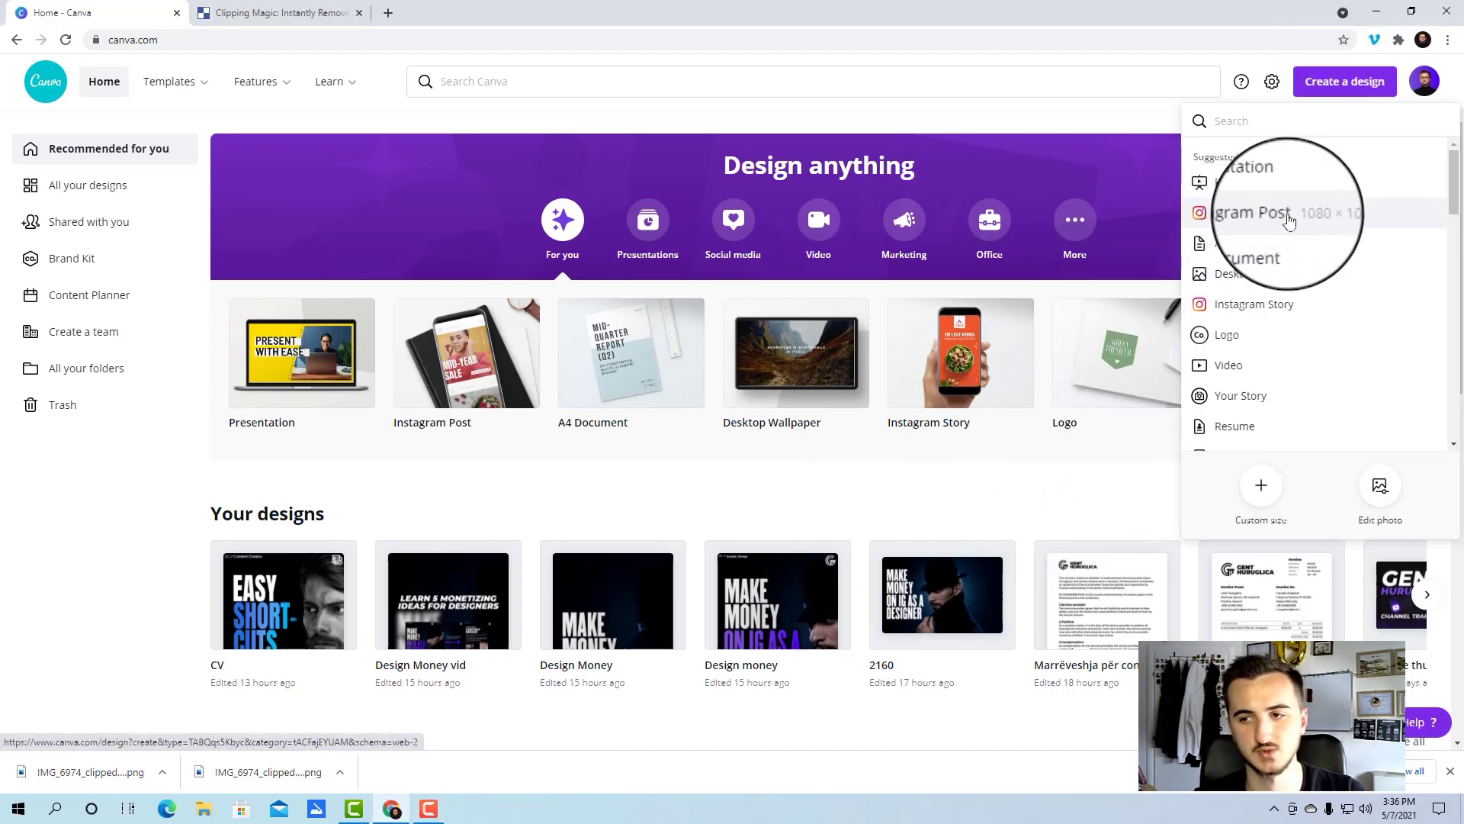
left_click(1329, 221)
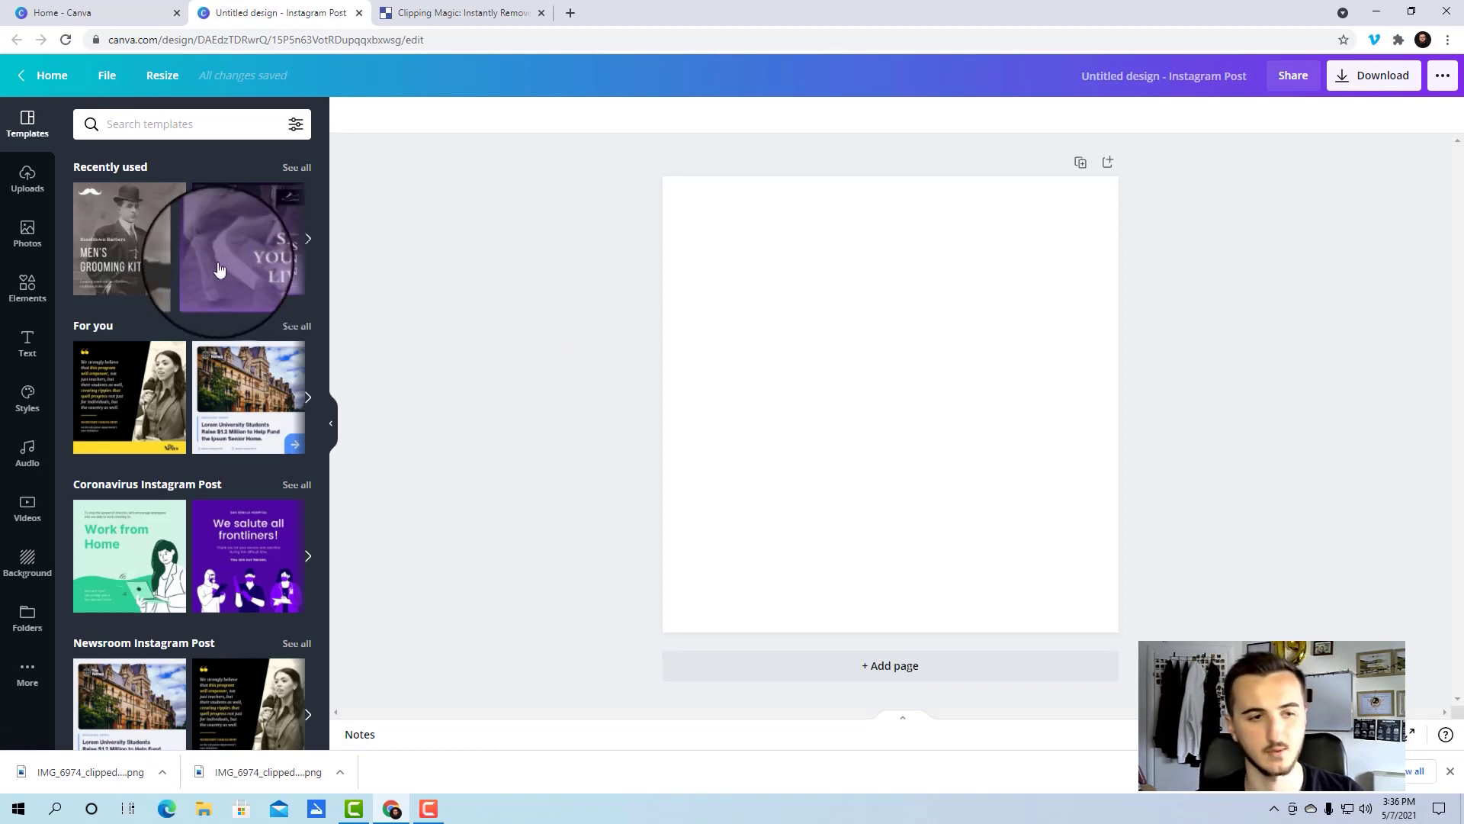
left_click(34, 290)
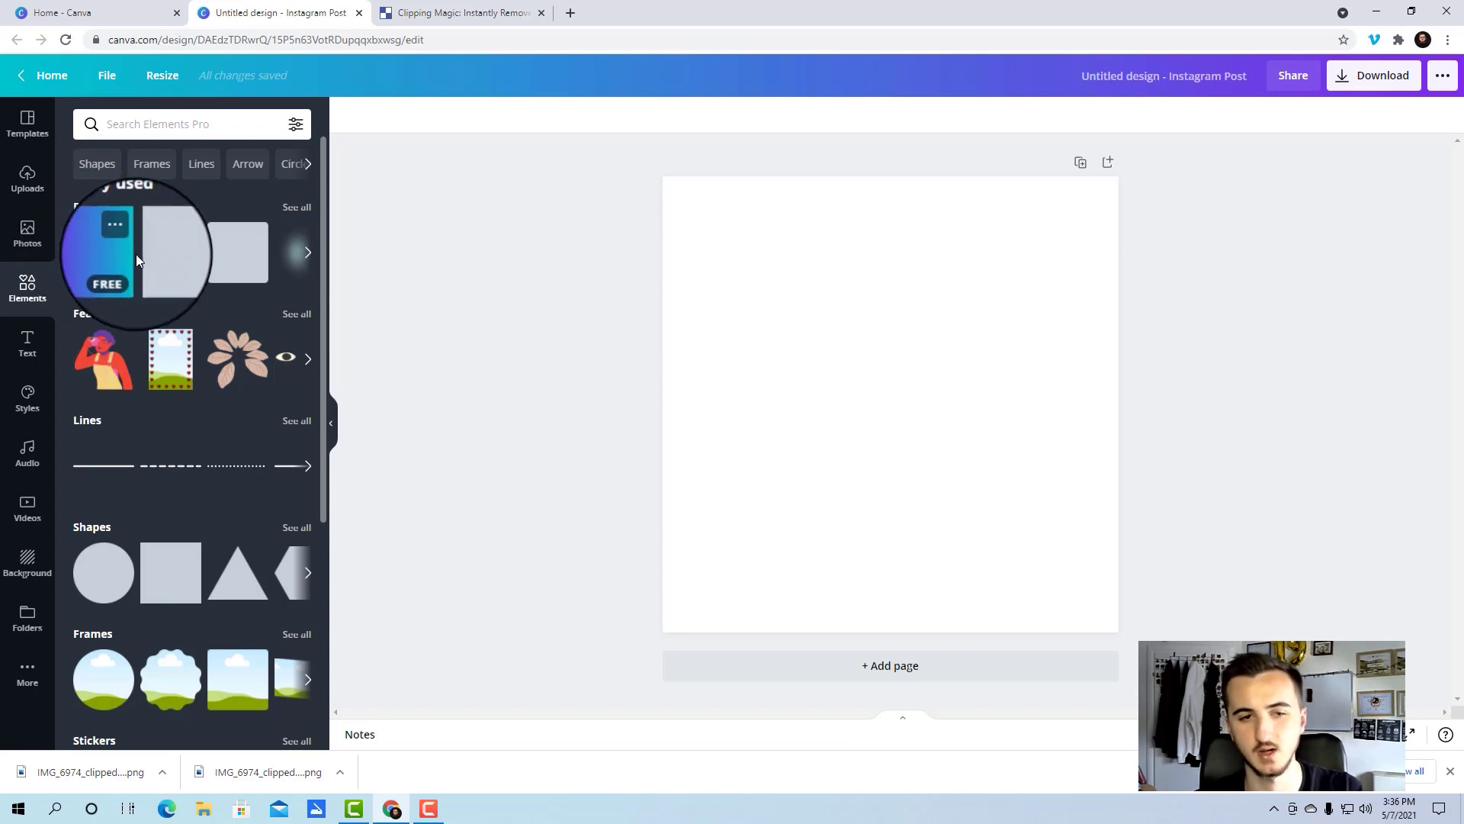
- Give the page a custom yellow background with hex code #FFCF and close the colour picker
key("c")
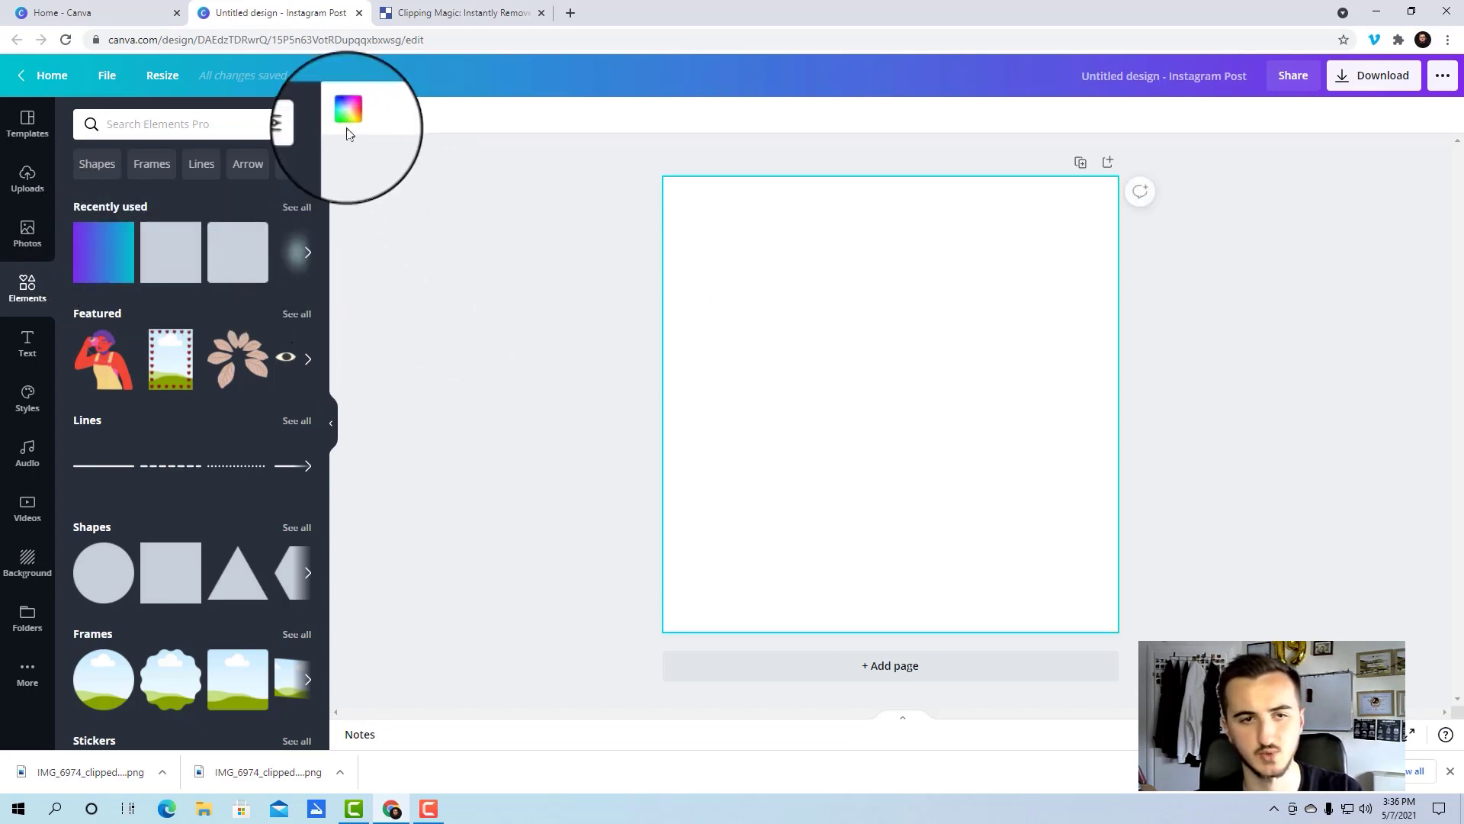
left_click(348, 115)
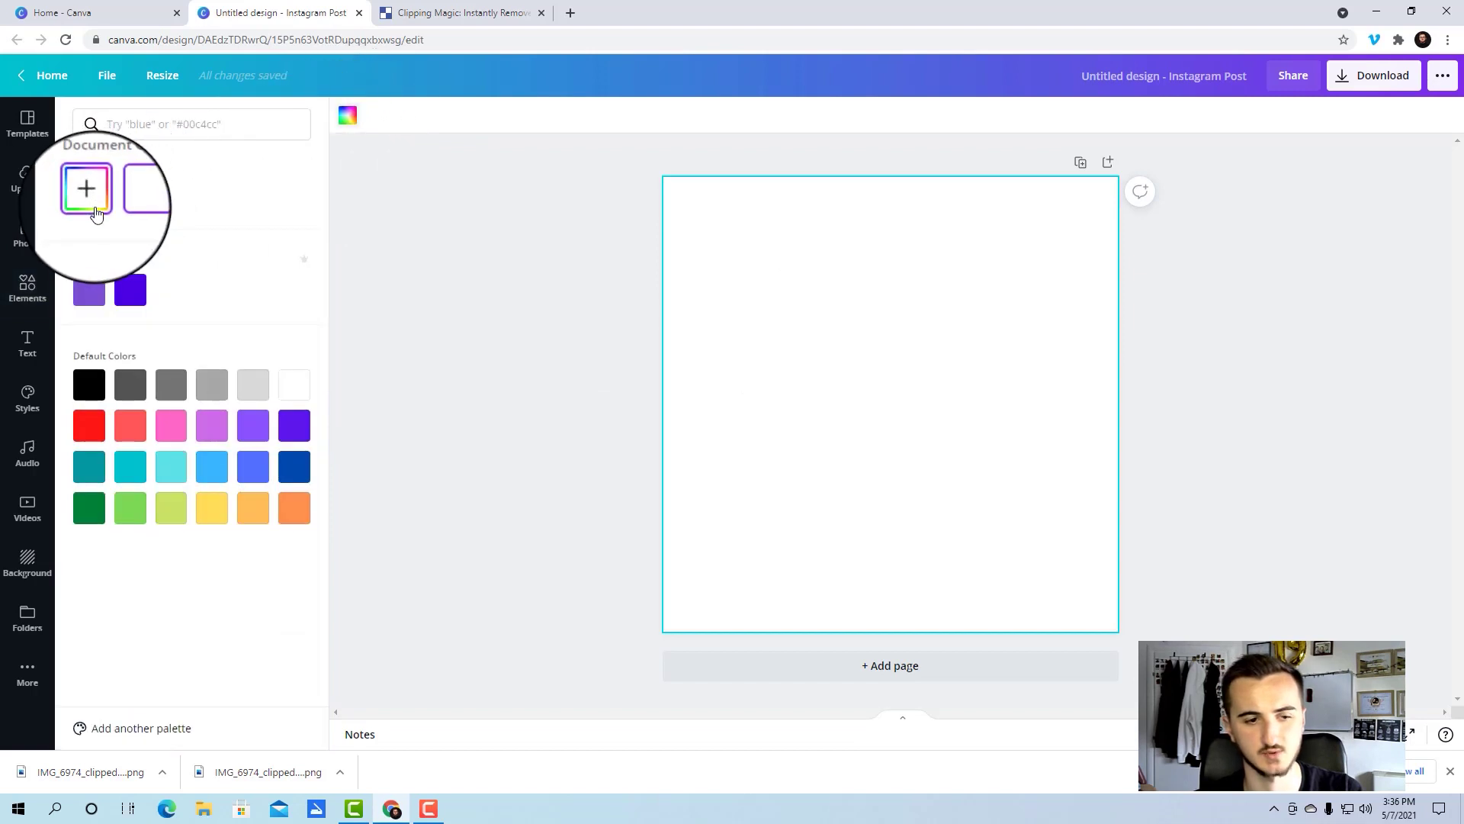
left_click(92, 203)
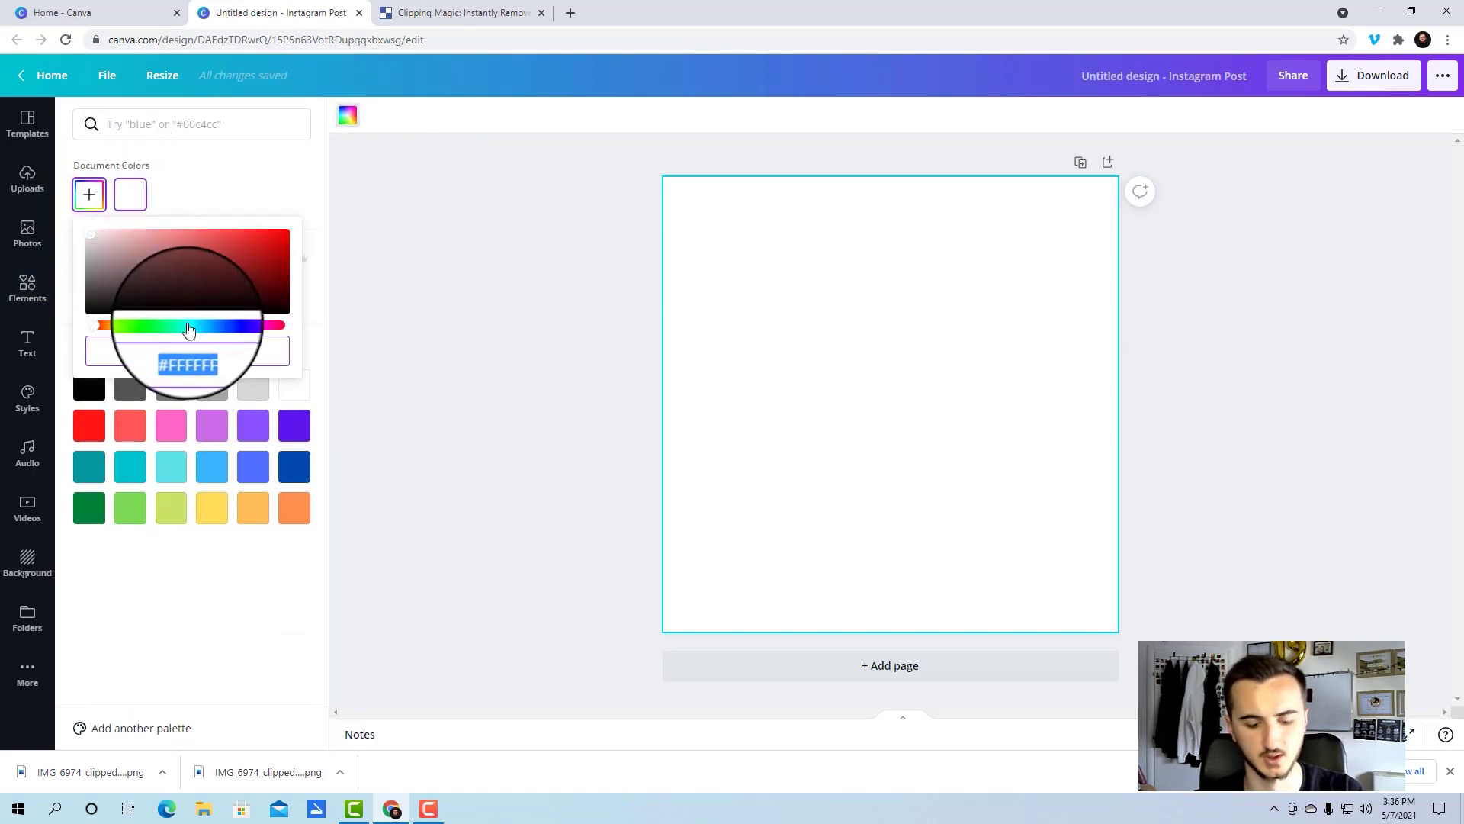
type("#FFCF00")
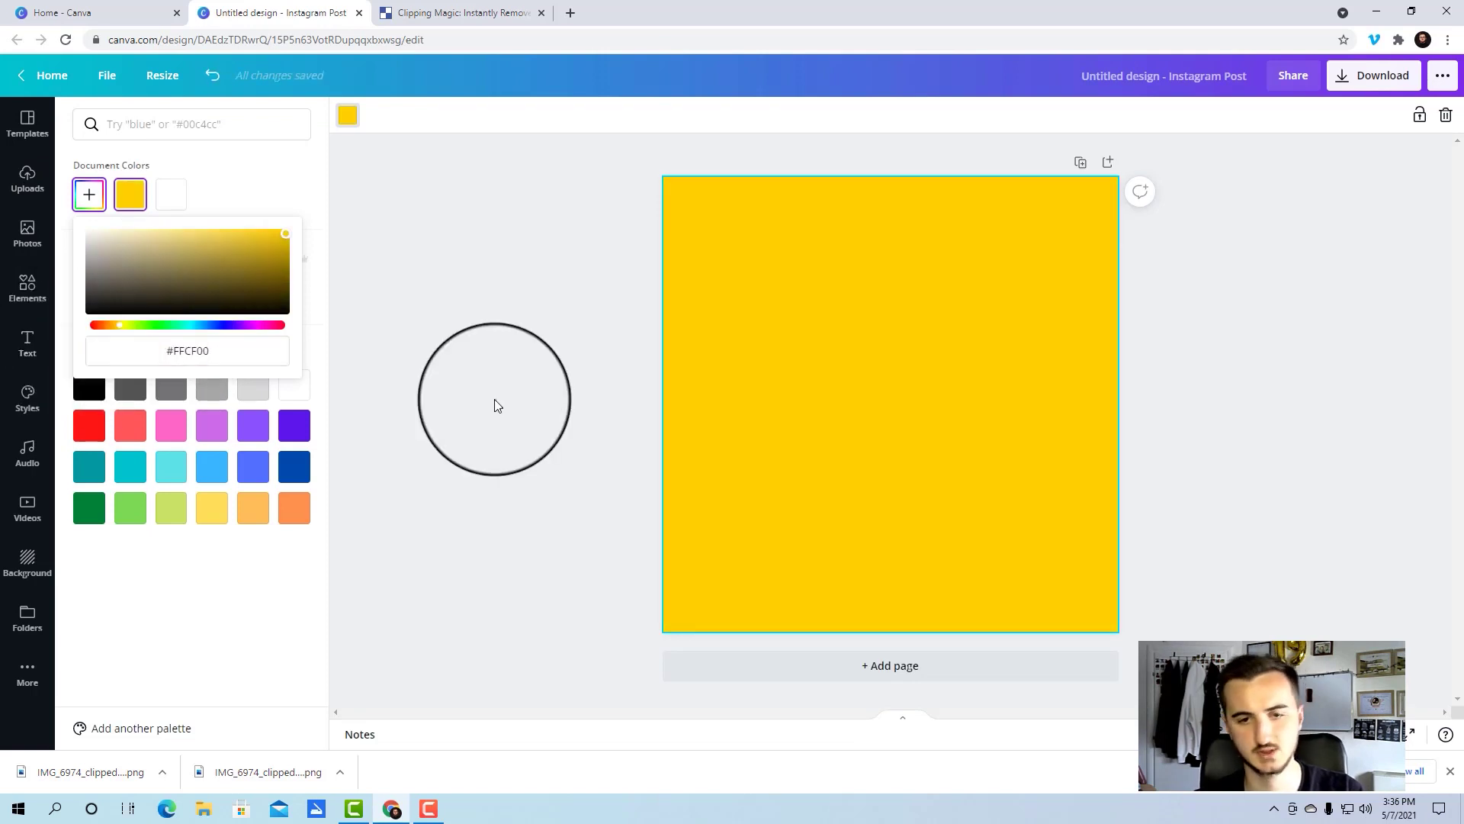
left_click(497, 404)
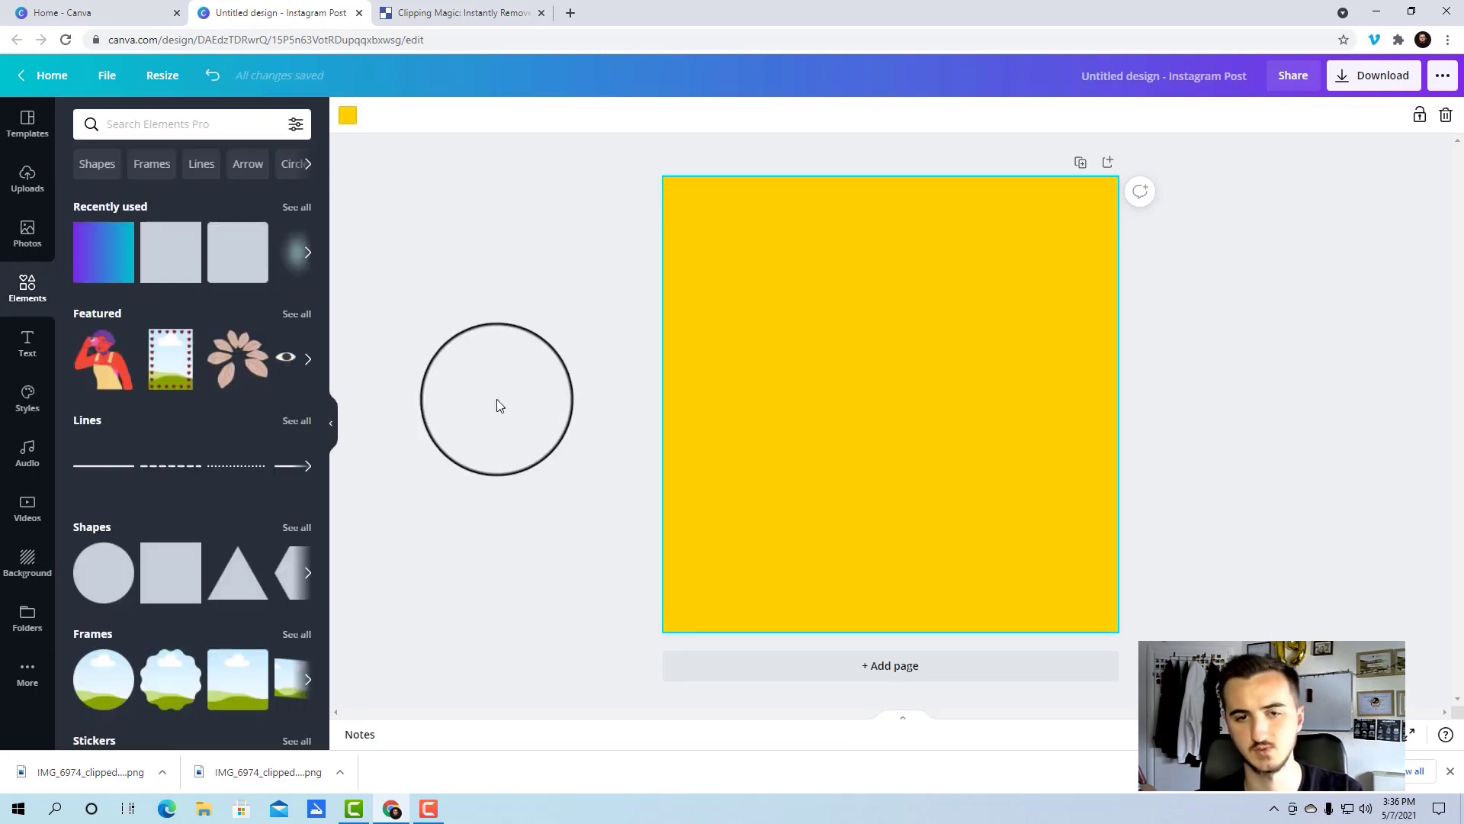
left_click_drag(836, 478, 668, 374)
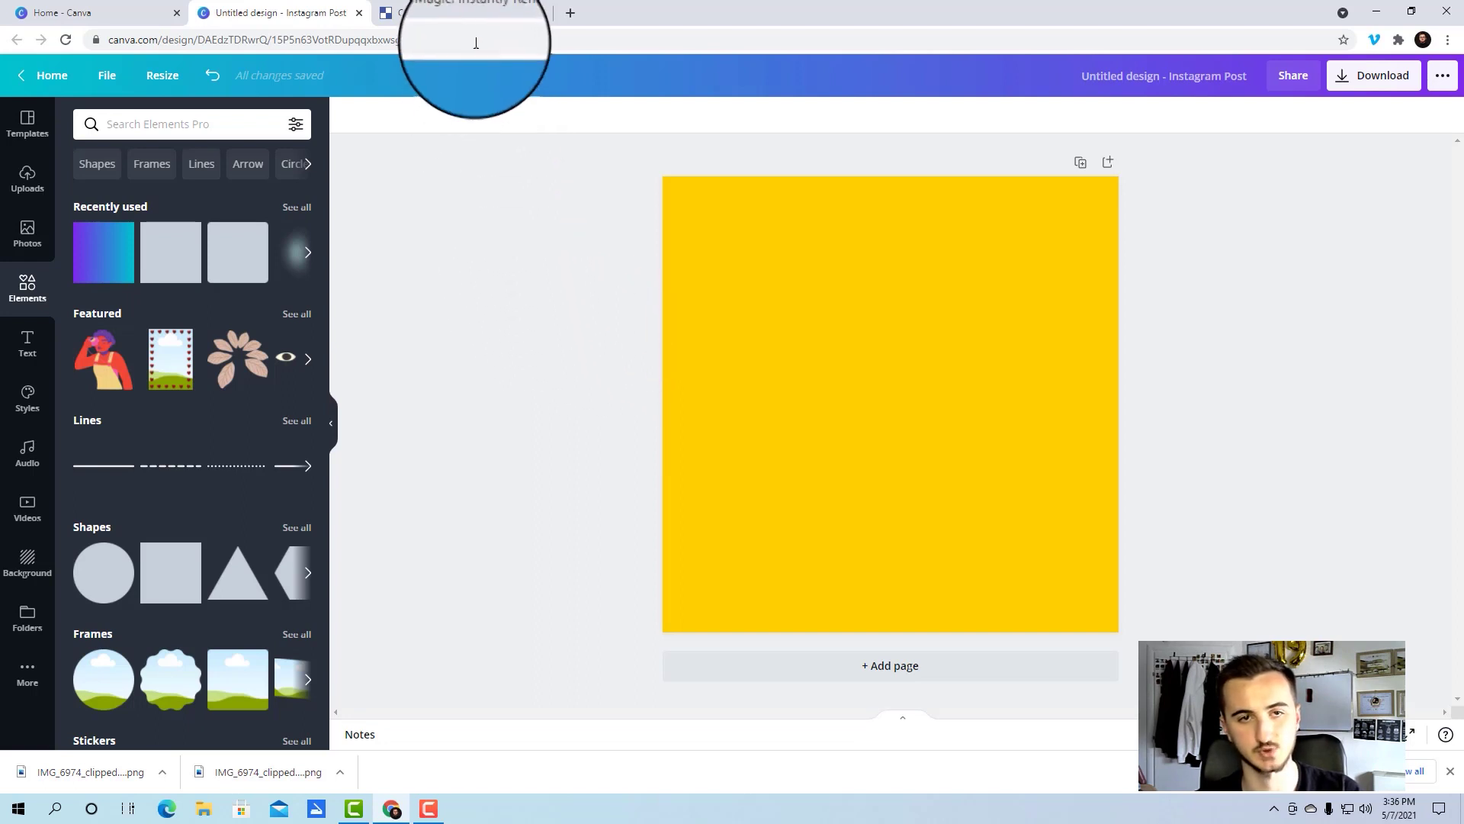
- Upload the downloaded portrait PNG into Clipping Magic's background-removal editor
left_click(468, 15)
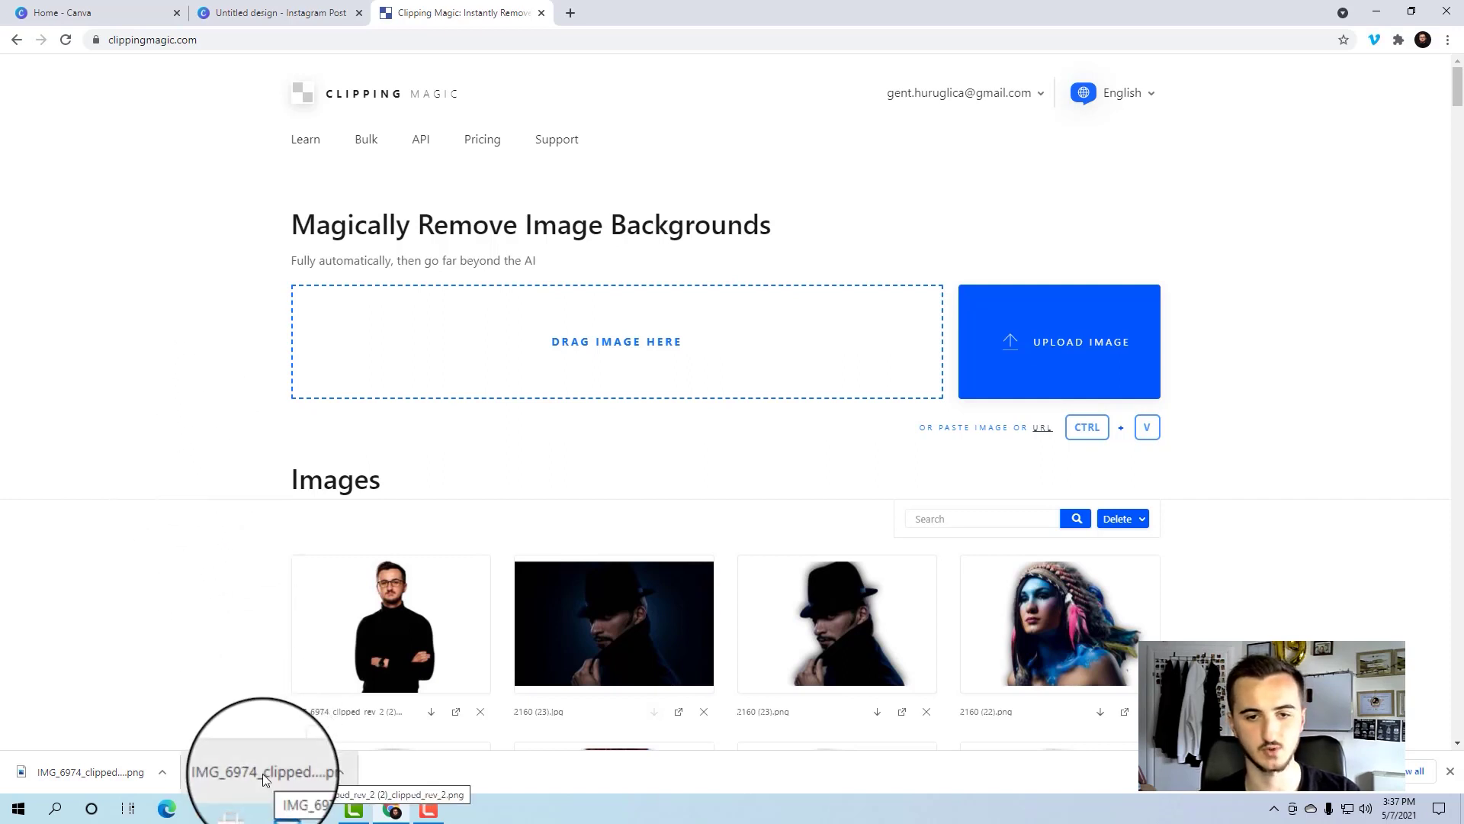
left_click_drag(263, 777, 586, 385)
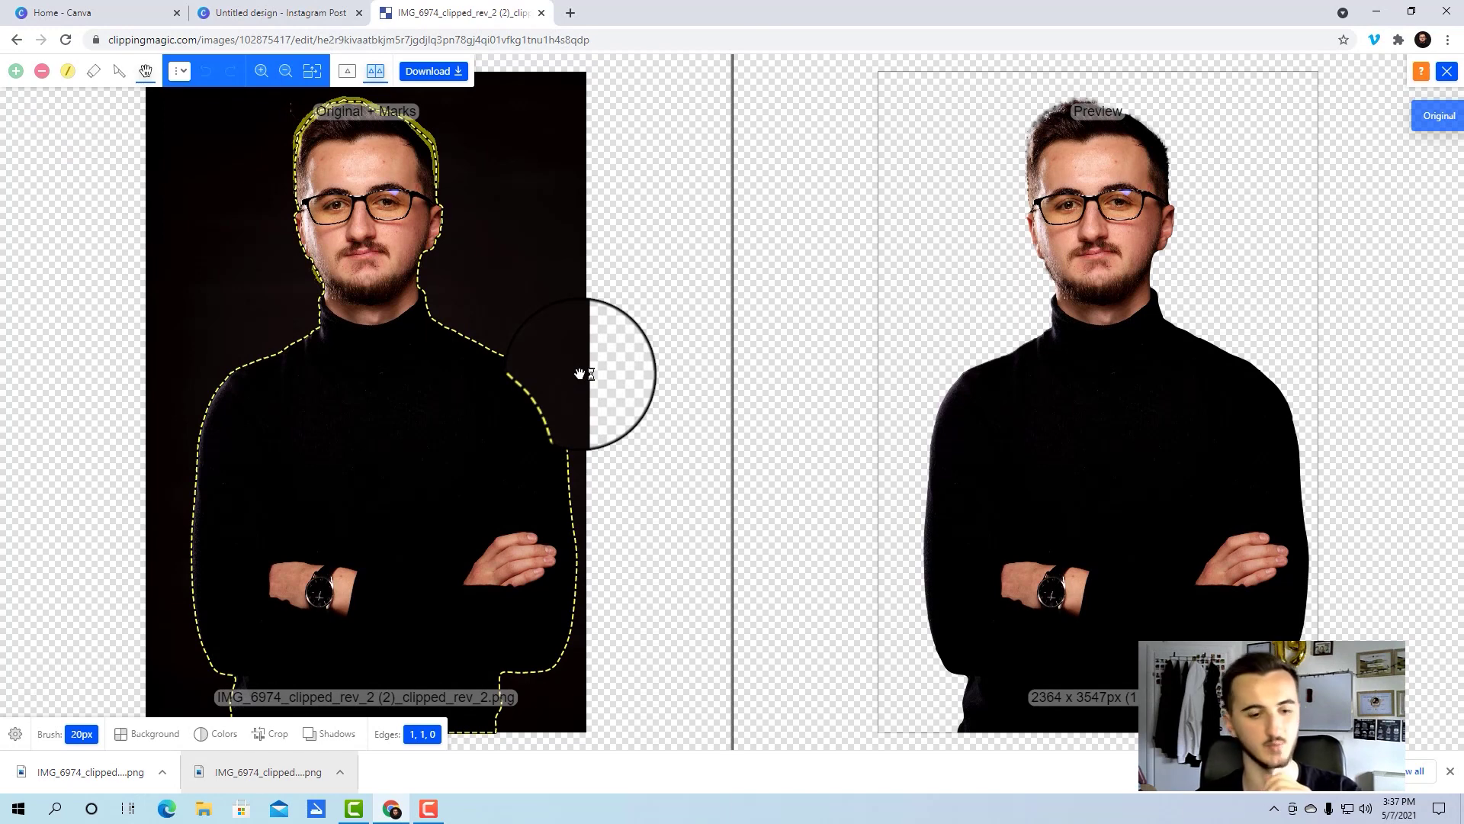
- Add a drop shadow (75% opacity, 25px blur, +30/+30 offset) to the cutout and download it
left_click(346, 743)
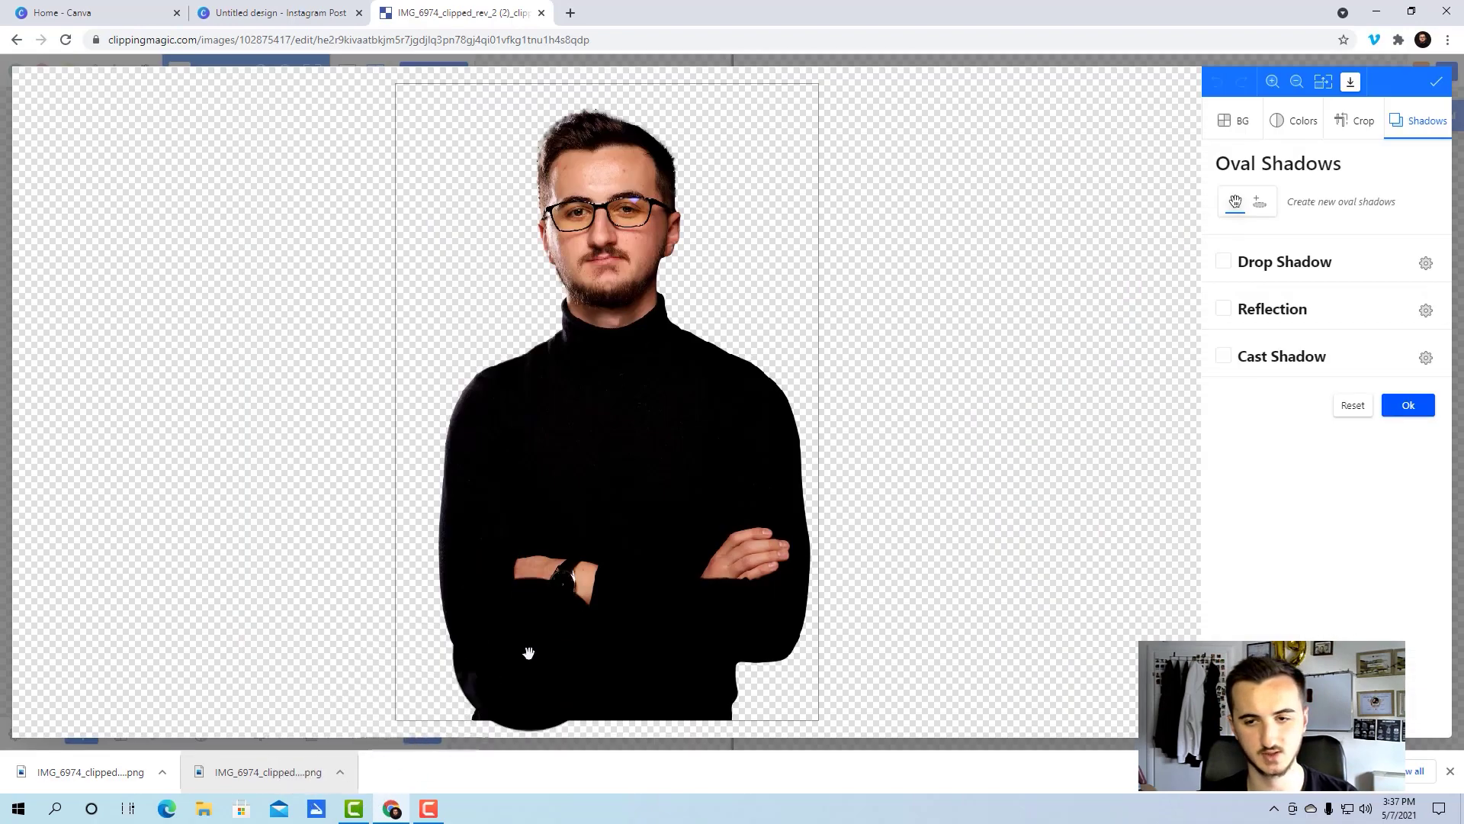
left_click(1223, 263)
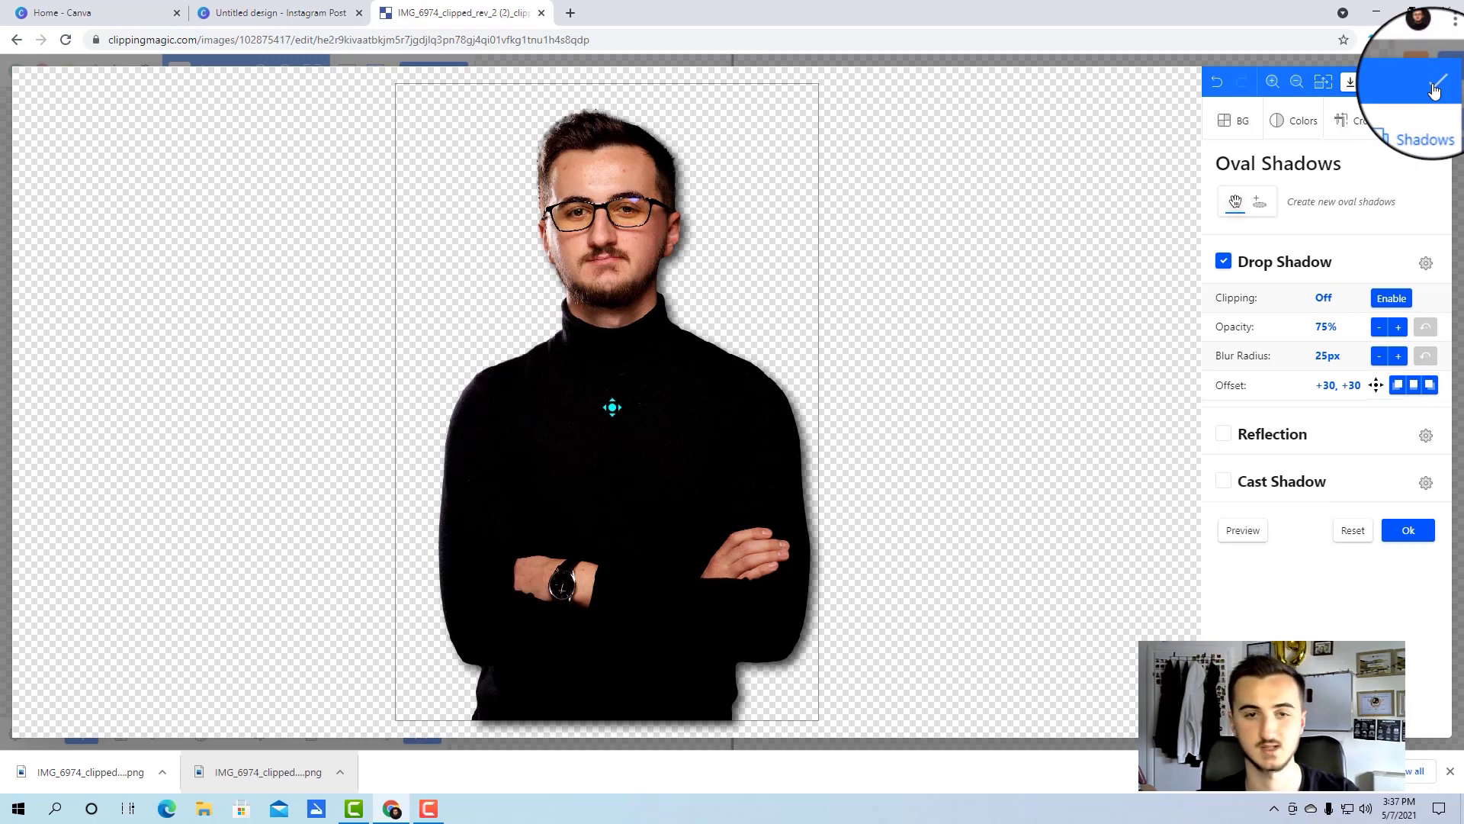
left_click(1434, 90)
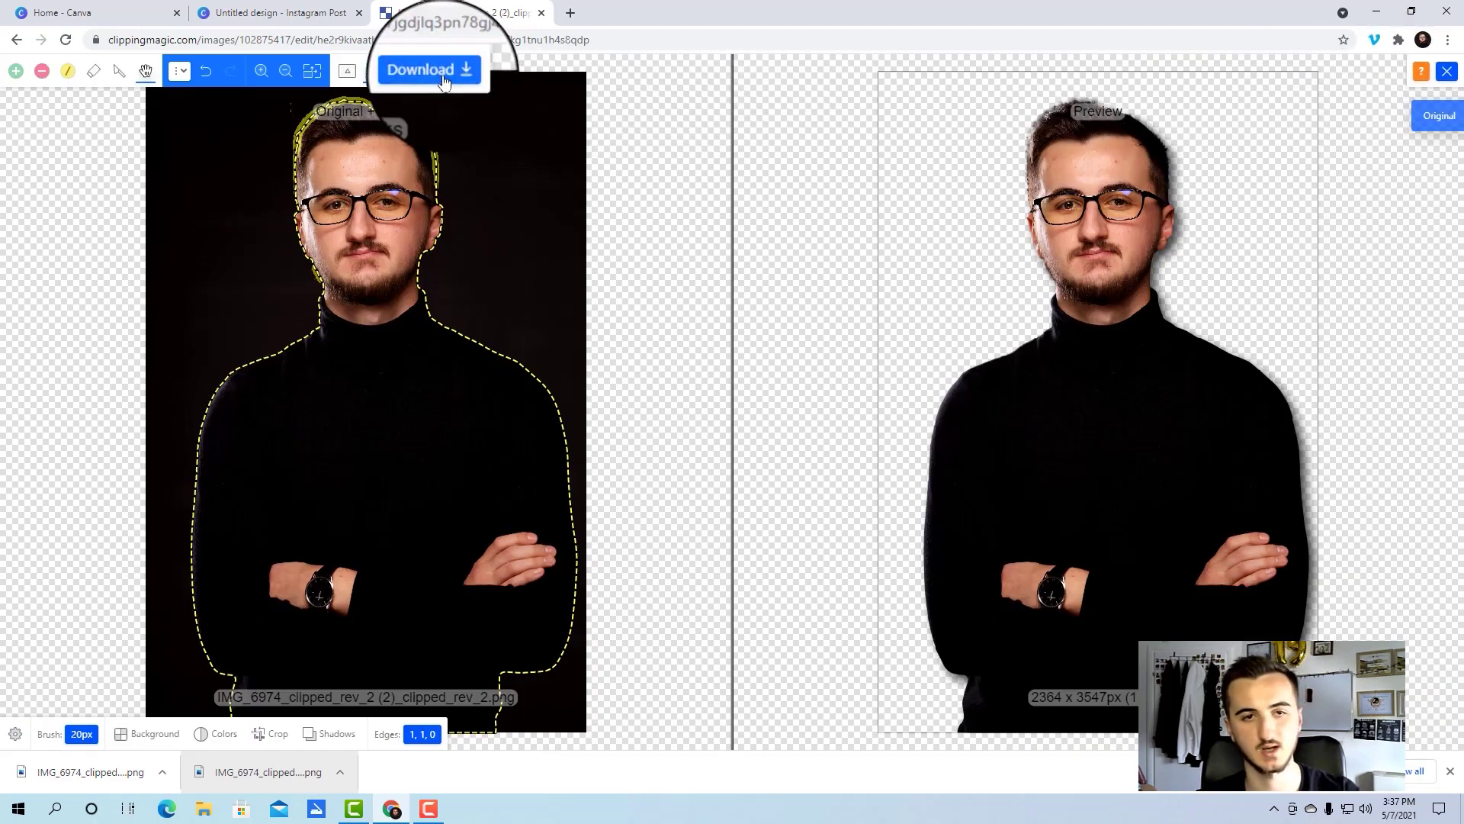
left_click(432, 70)
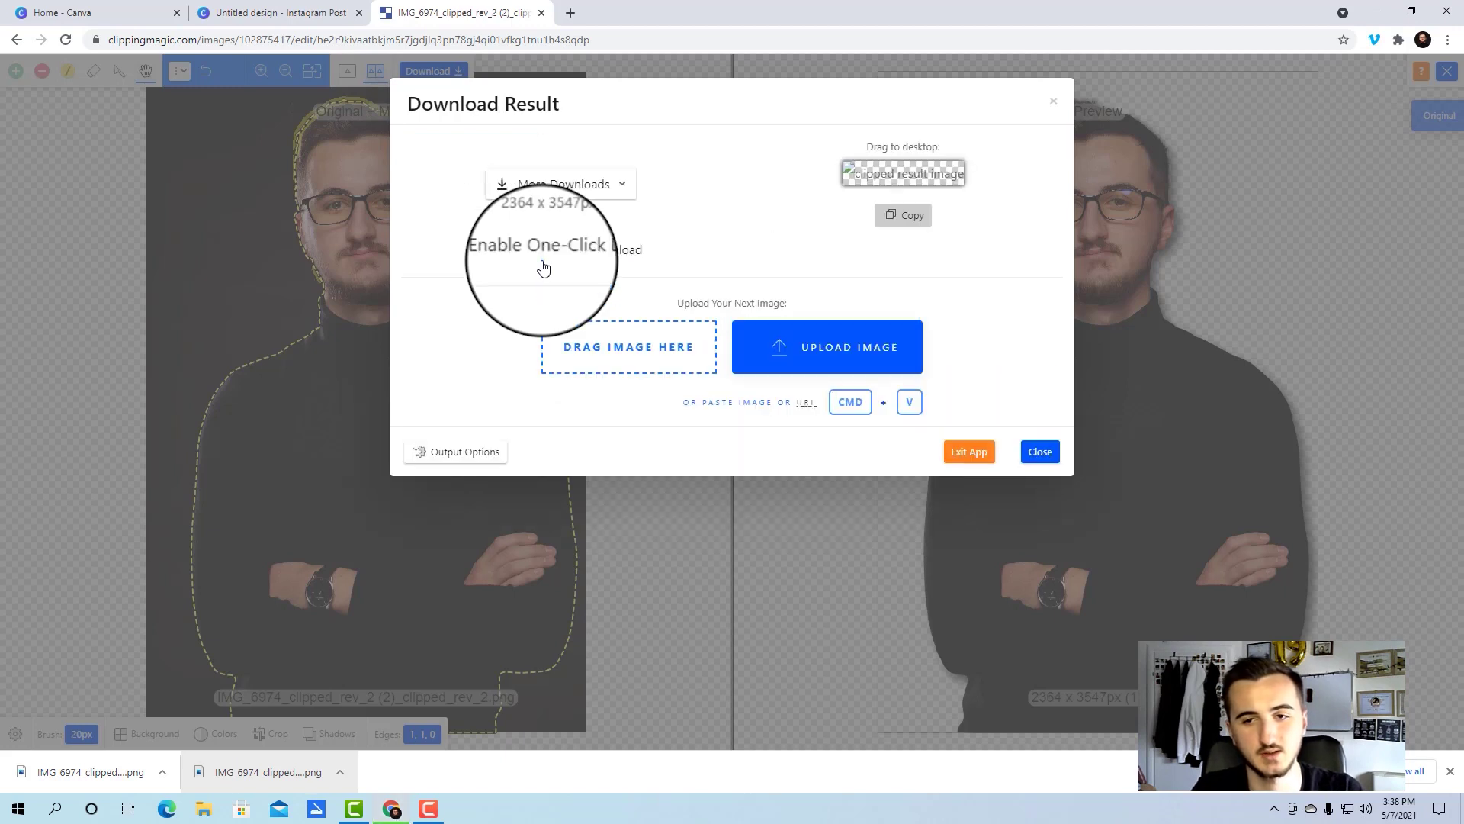
- Upload the shadowed PNG cutout into the Canva design's Uploads
left_click(250, 15)
left_click_drag(90, 772, 186, 359)
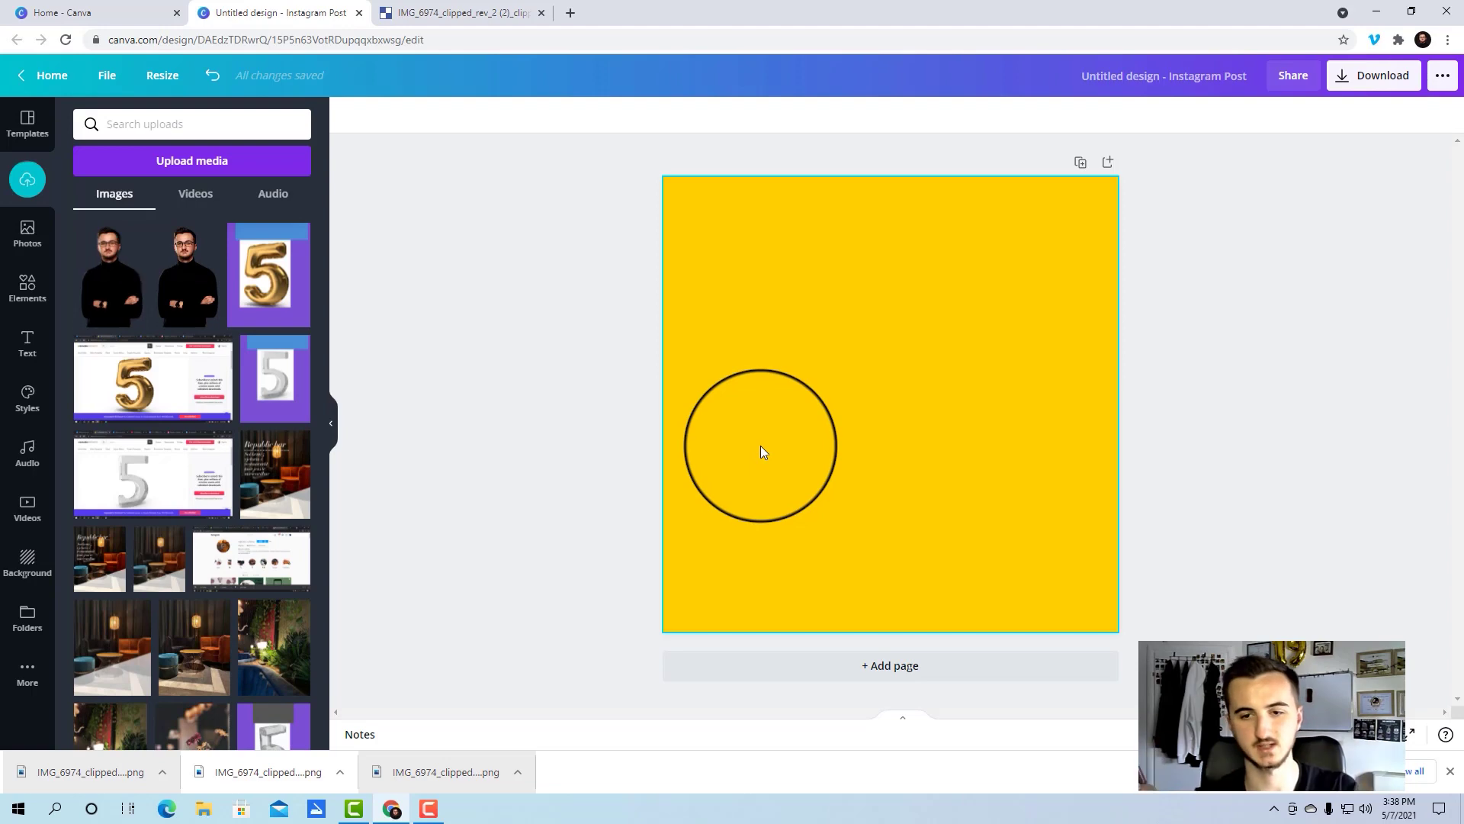
- Add the shadowed portrait to the yellow post, enlarge it, and sit it centred at the bottom
left_click(152, 309)
left_click_drag(910, 473, 909, 557)
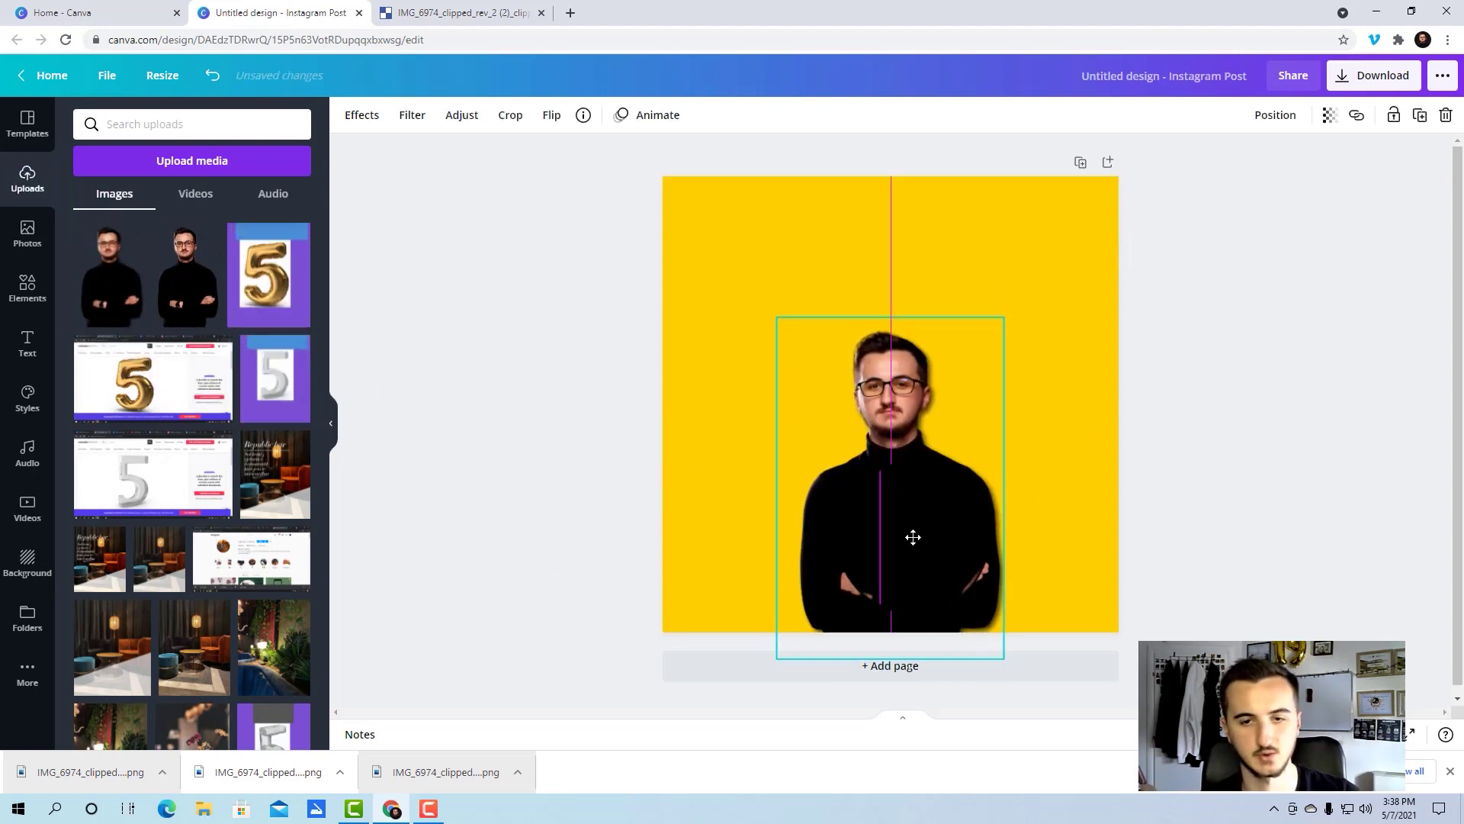
left_click_drag(1003, 316, 1171, 233)
left_click_drag(958, 392, 913, 466)
left_click_drag(1036, 274, 1098, 198)
mouse_move(918, 386)
left_mouse_down()
mouse_move(902, 393)
mouse_move(922, 392)
left_mouse_up()
left_click(529, 369)
- Search Elements for 'circle' and place an outlined circle over the man's face
left_click(27, 289)
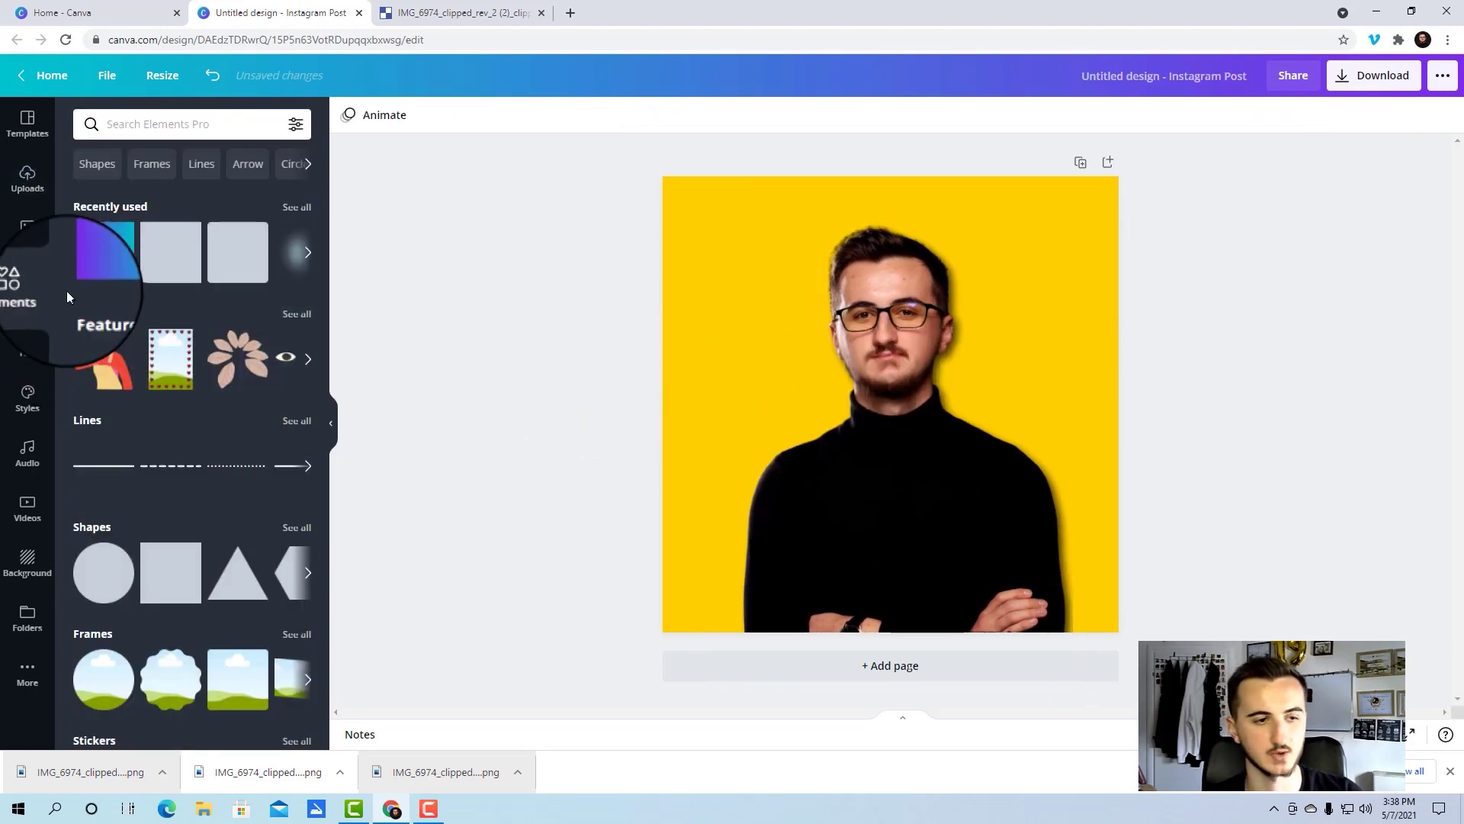
left_click(177, 131)
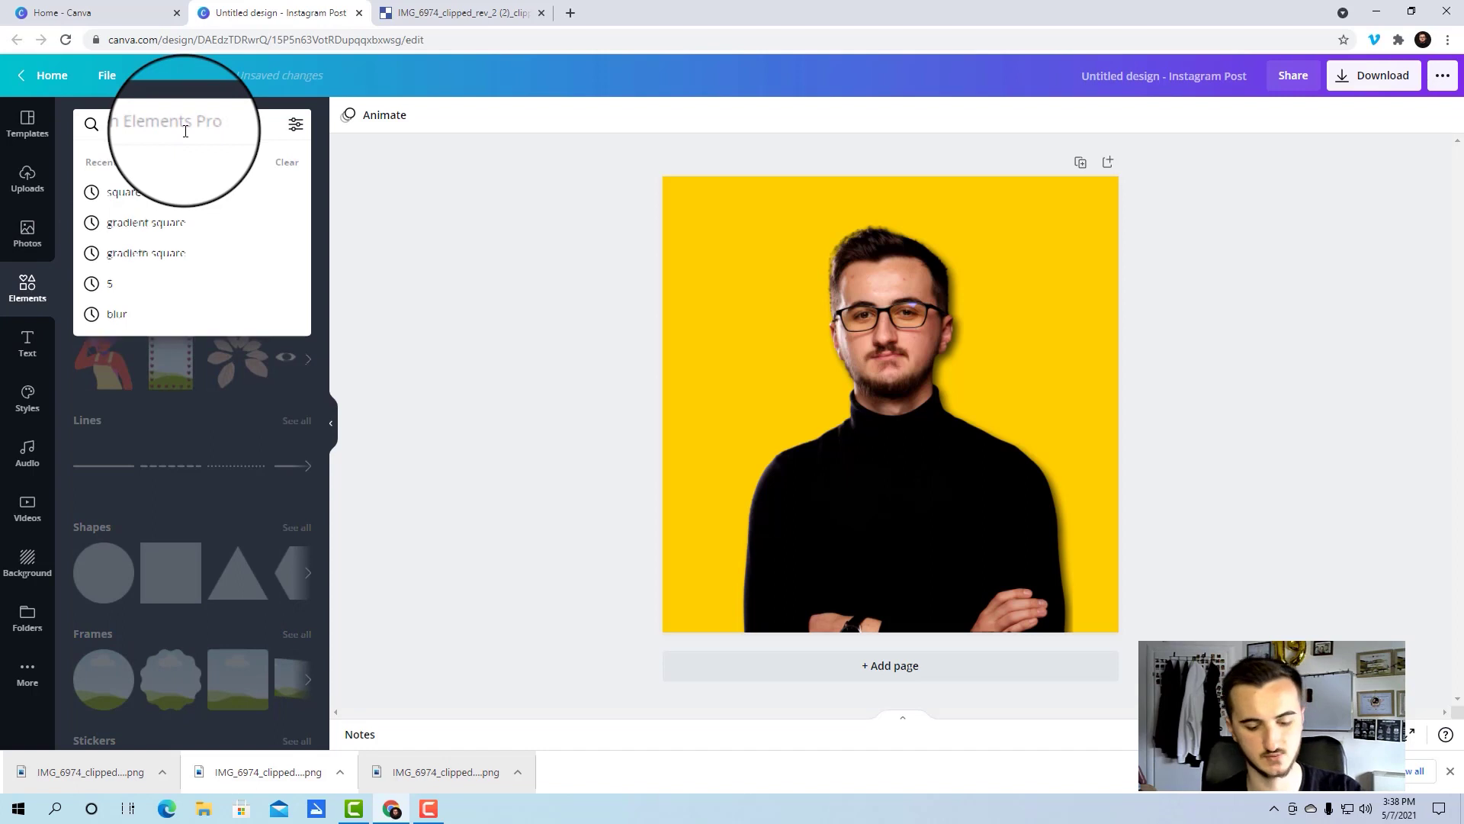
type("circle")
key("Return")
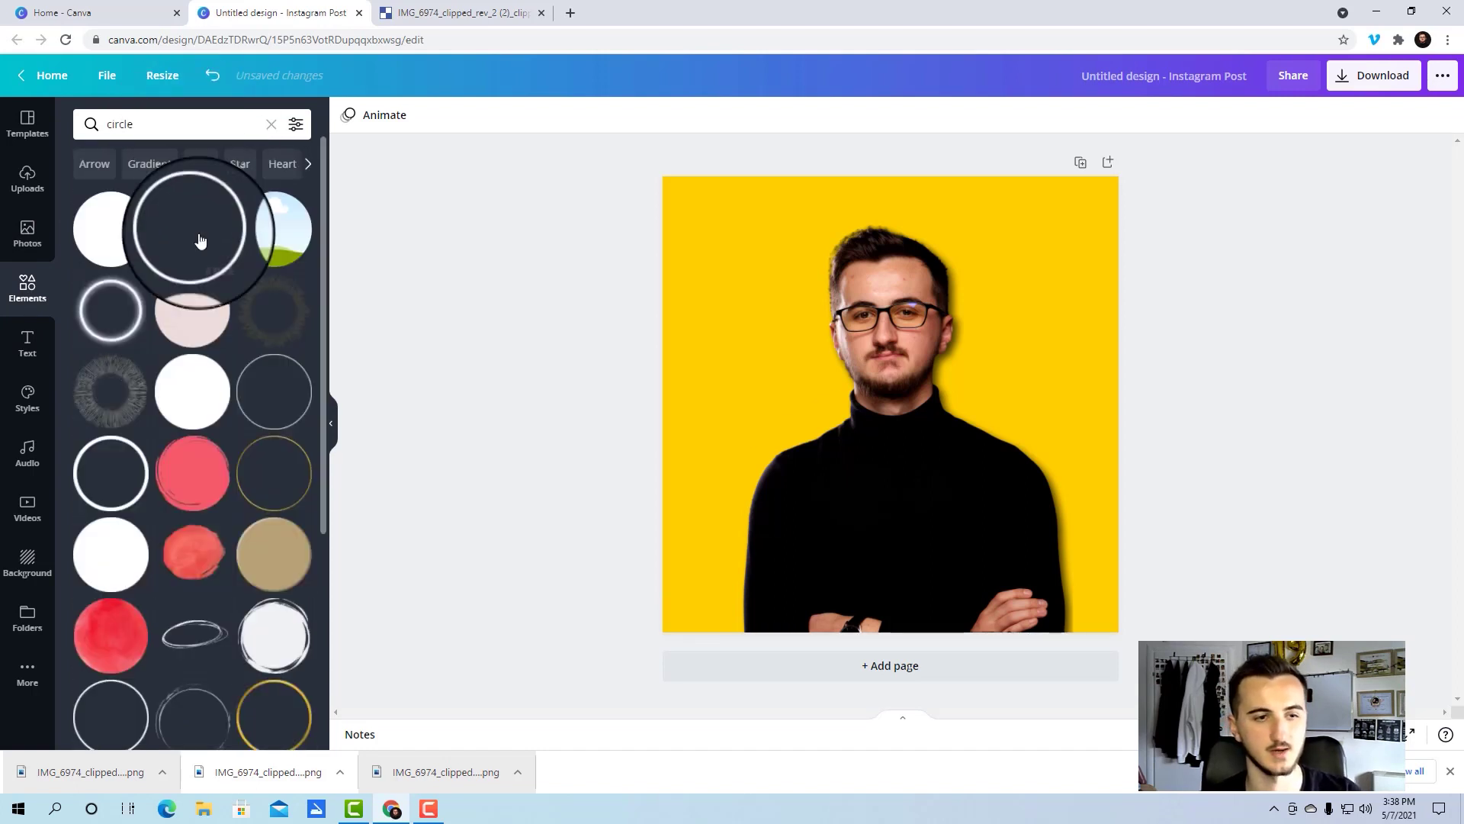
left_click(193, 228)
left_click_drag(899, 406, 899, 350)
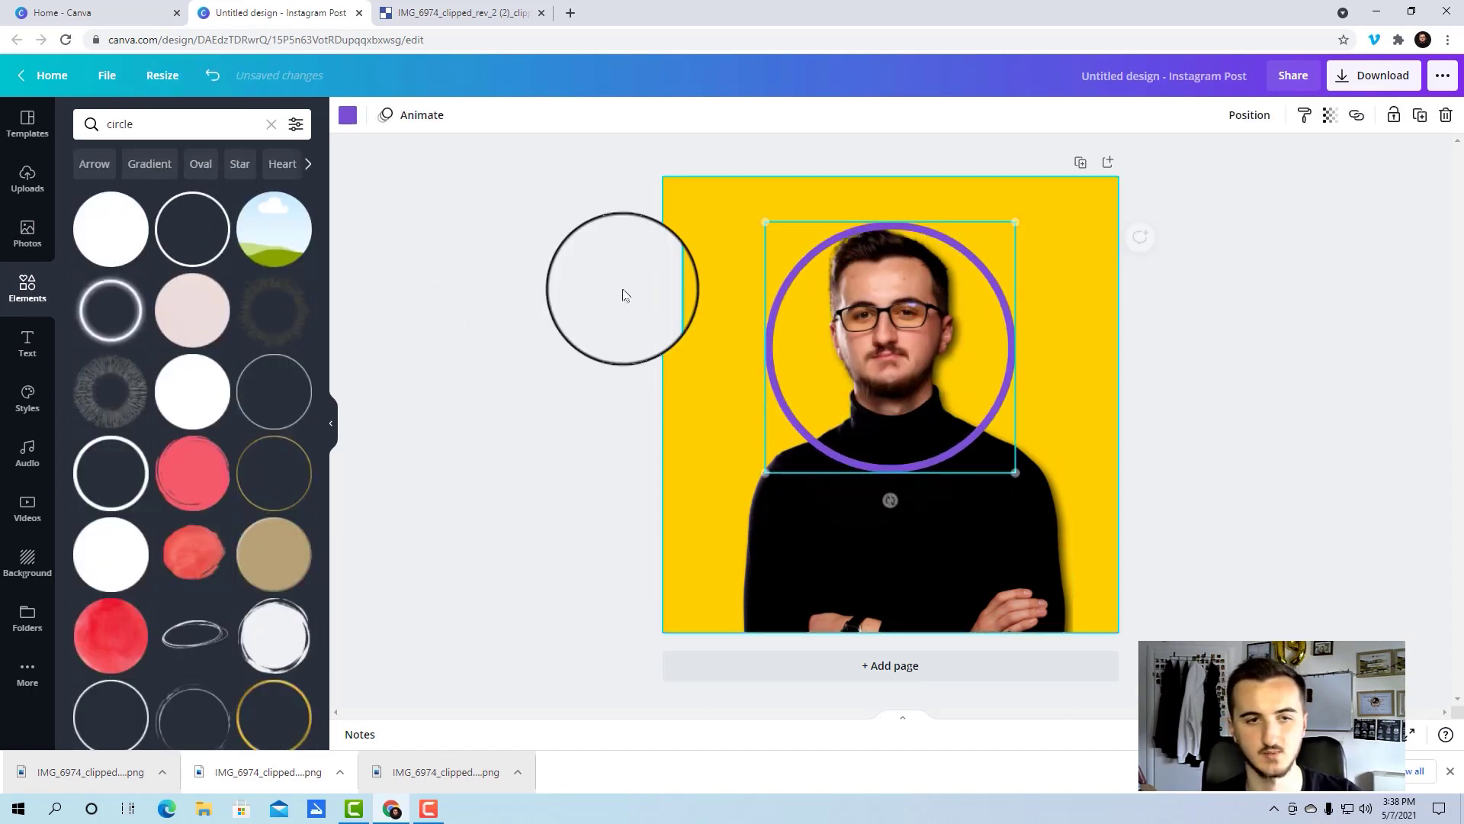
- Make the circle outline white, enlarge it, and centre the ring on the page
left_click(348, 114)
left_click(294, 385)
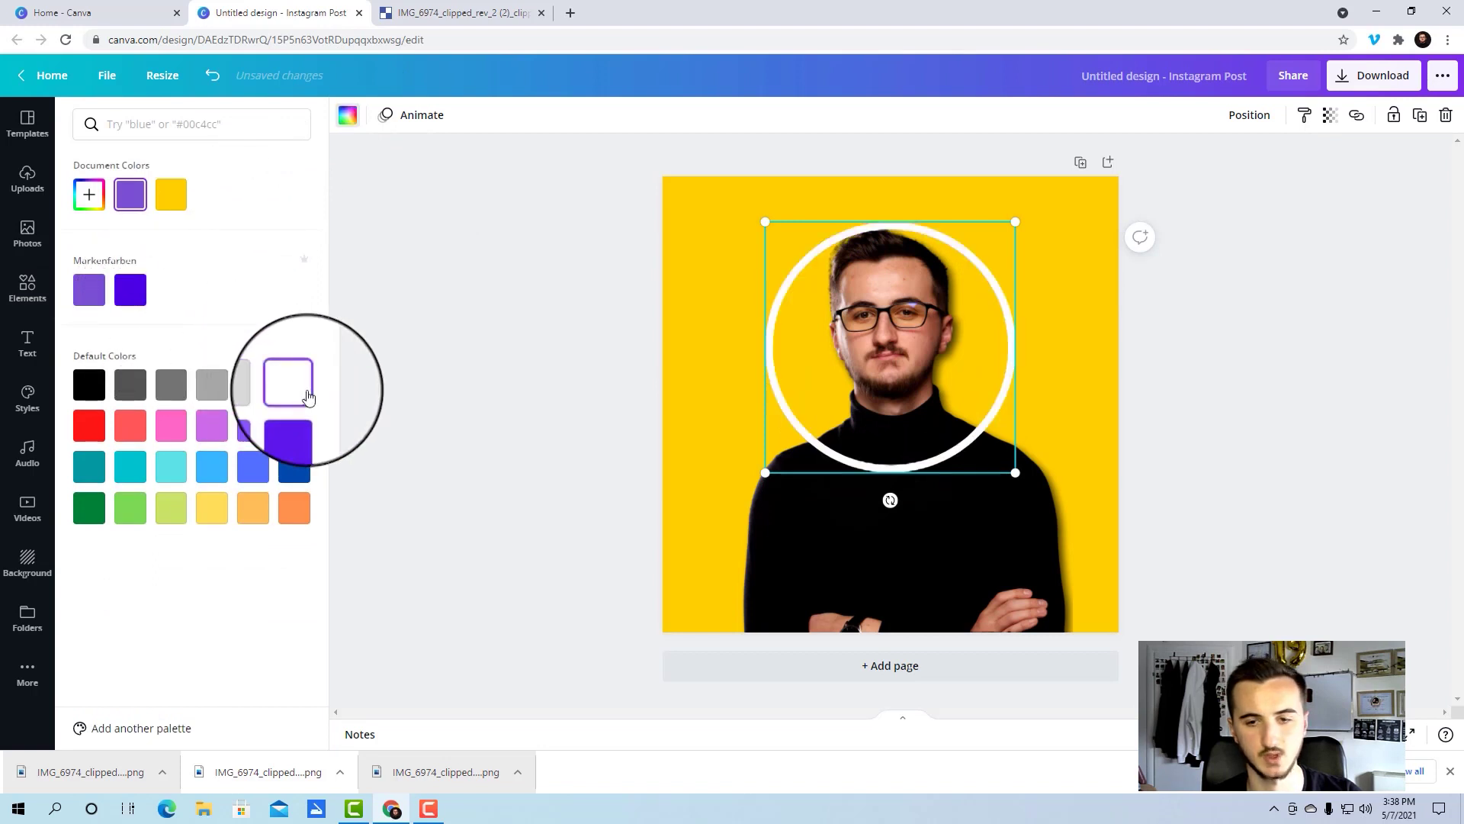
left_click_drag(765, 473, 662, 555)
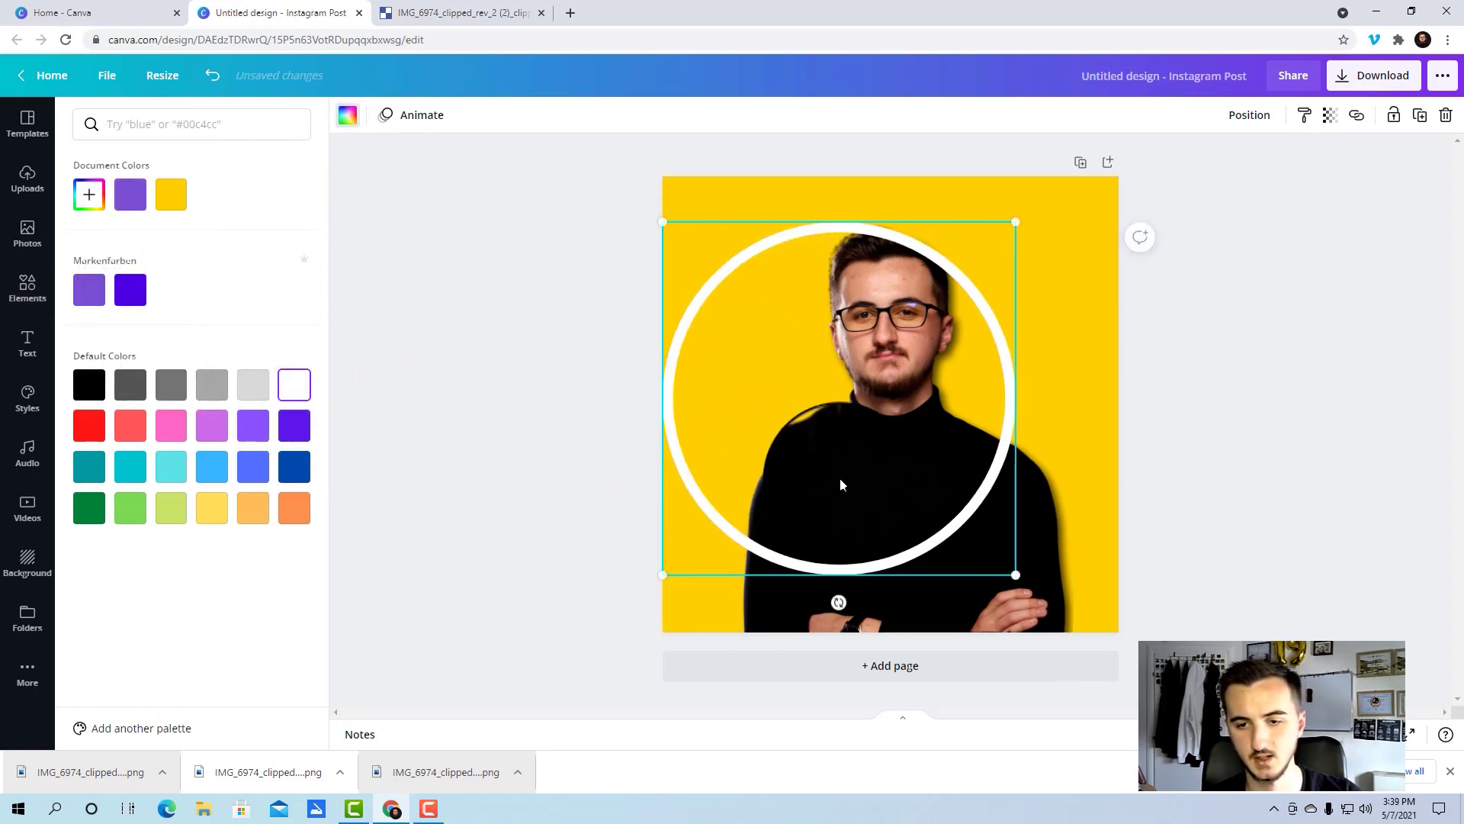
left_click_drag(839, 483, 889, 441)
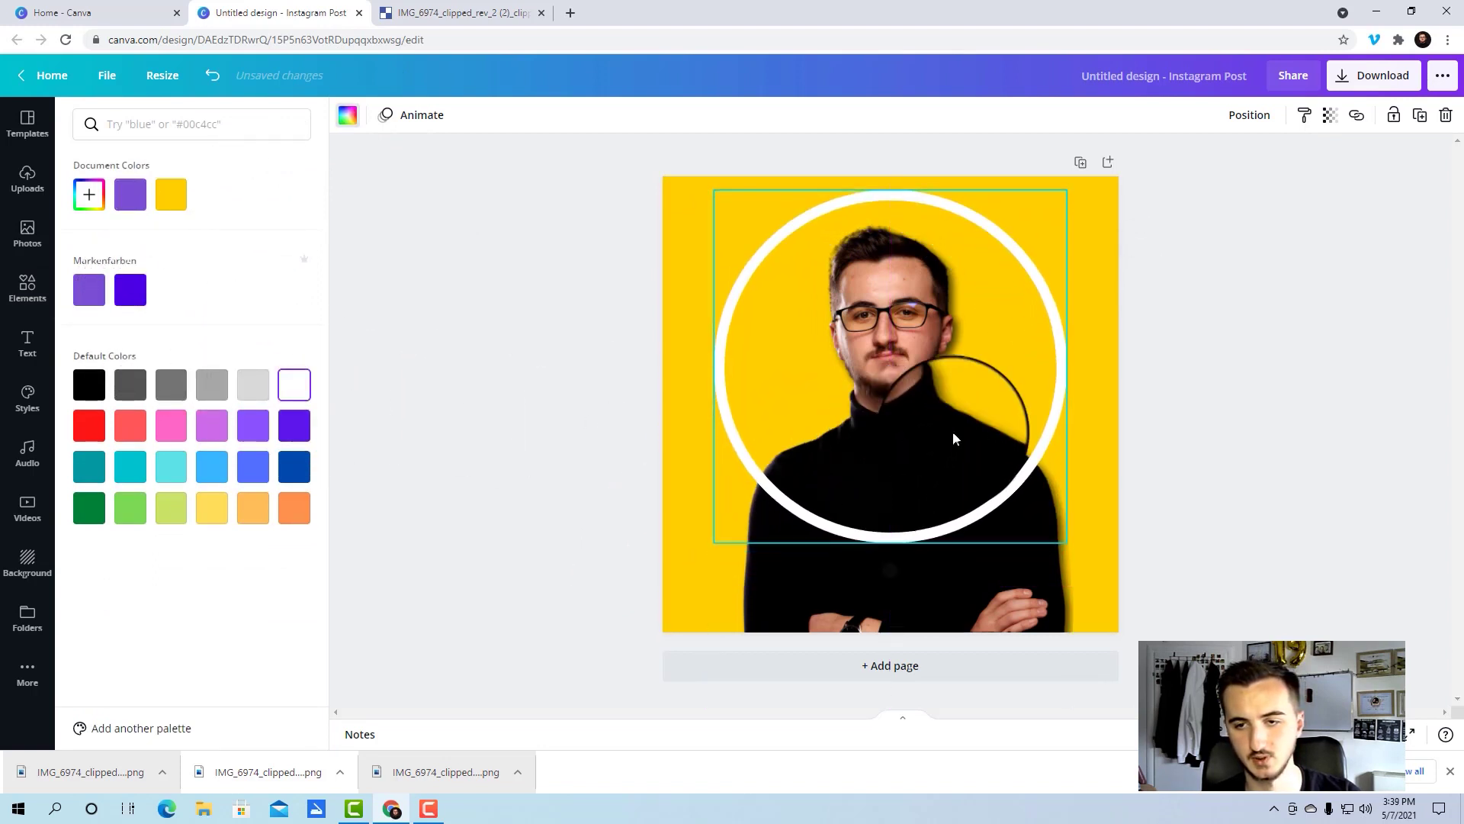
left_click_drag(1198, 306, 1157, 510)
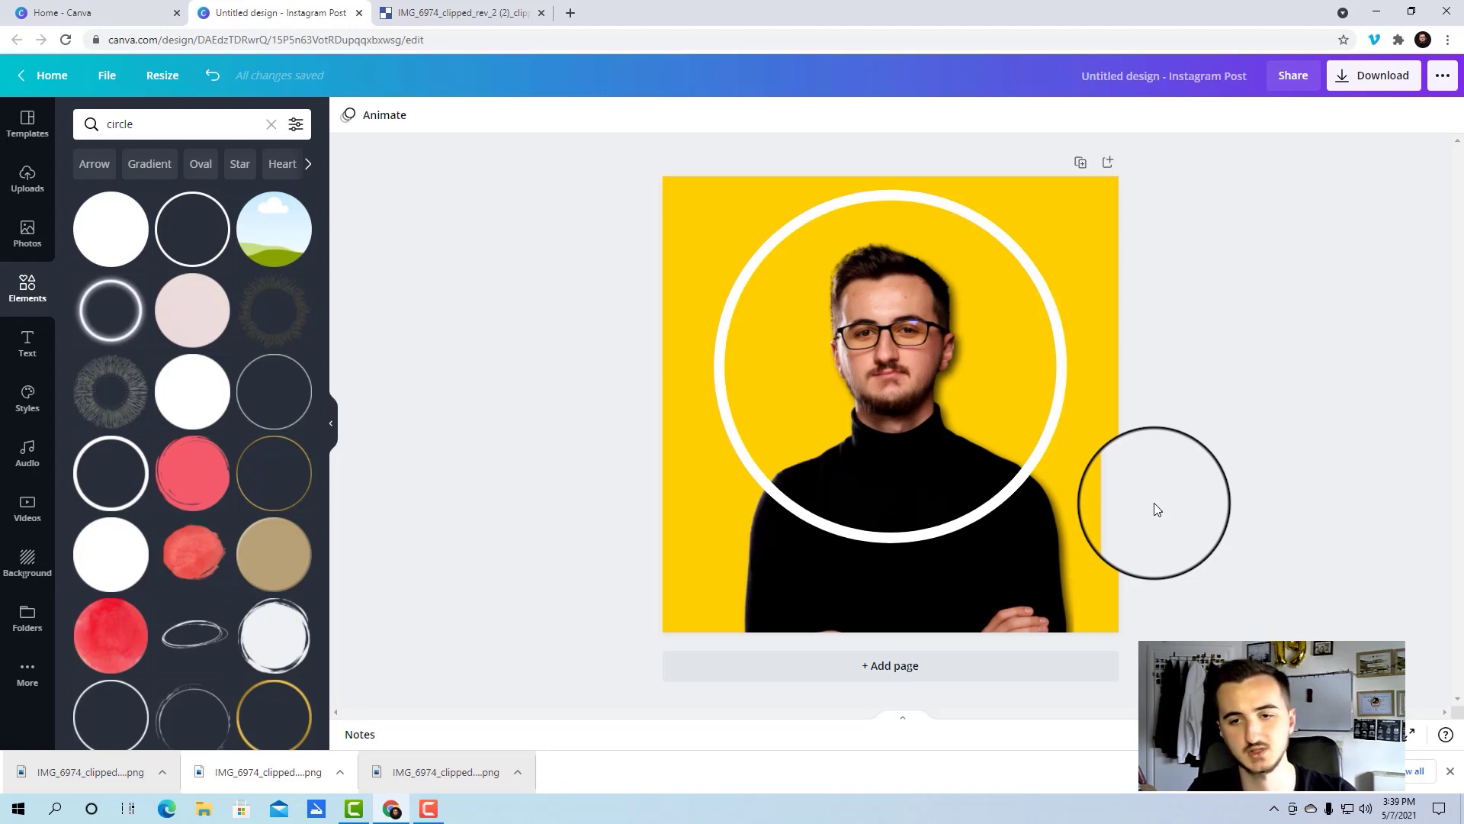
- Delete the white circle, leaving the shadowed portrait alone on the yellow background
left_click(972, 426)
key("Delete")
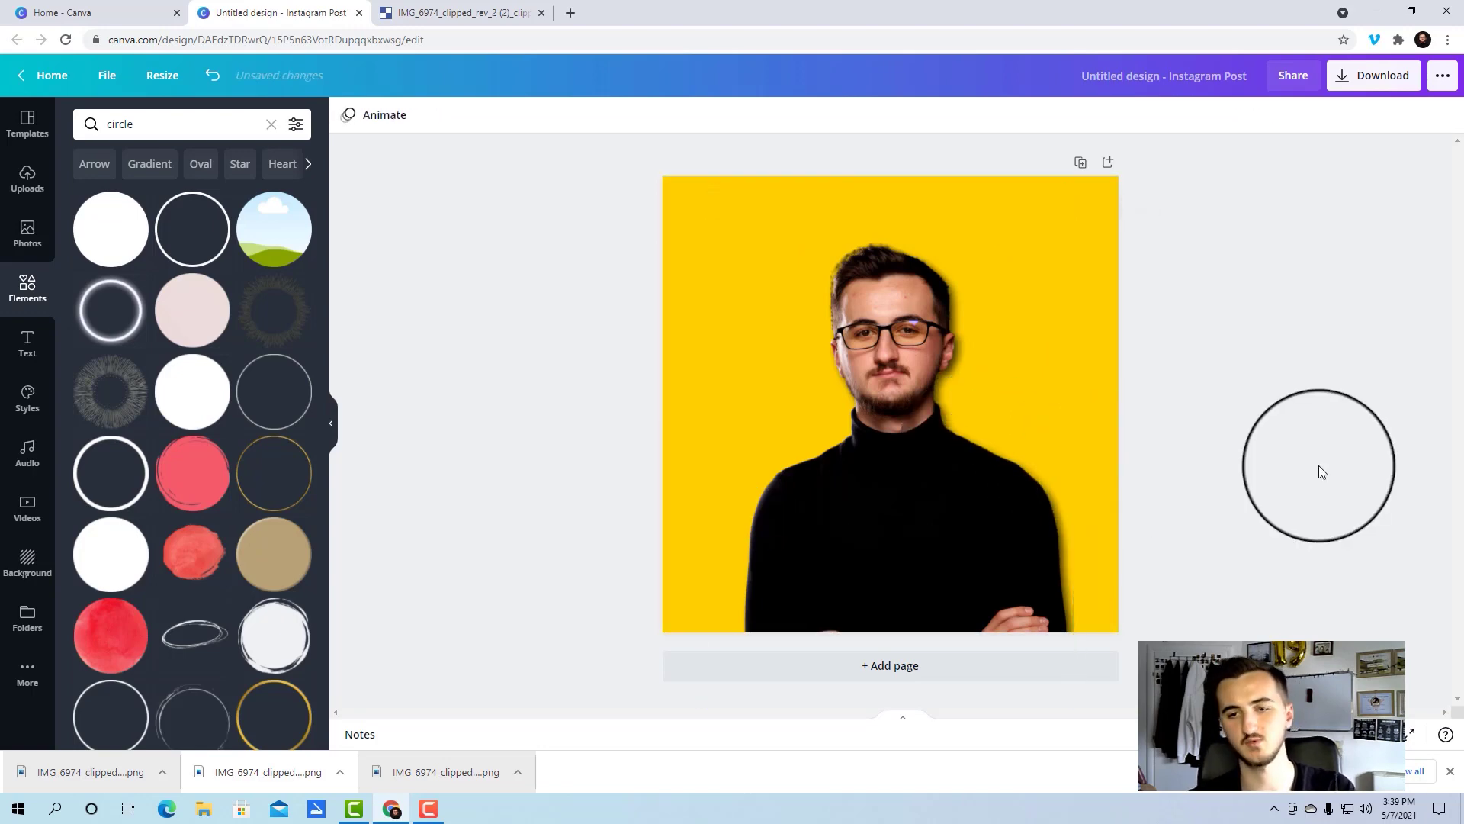